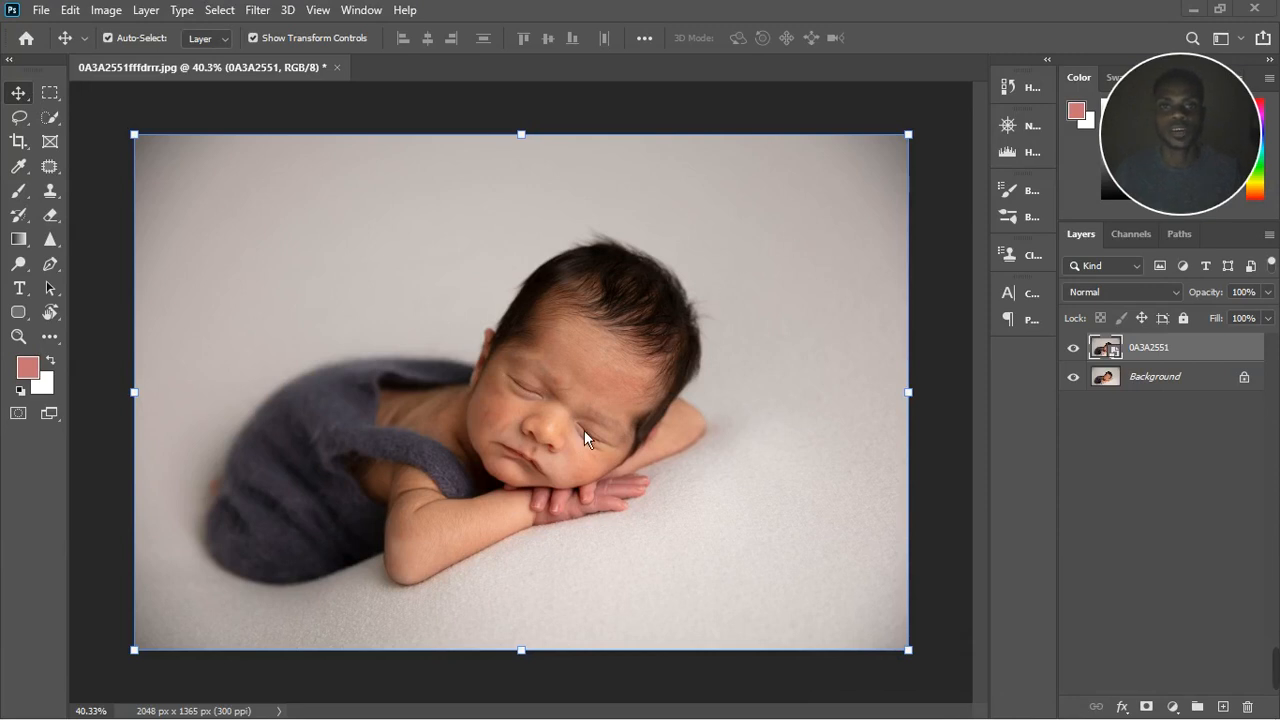
Step: Examine the newborn's face, closed eyes, cheeks, forehead and hands up close for skin redness and blemishes
{"action": "scroll", "coordinate": [575, 479], "scroll_direction": "up", "scroll_amount": 4}
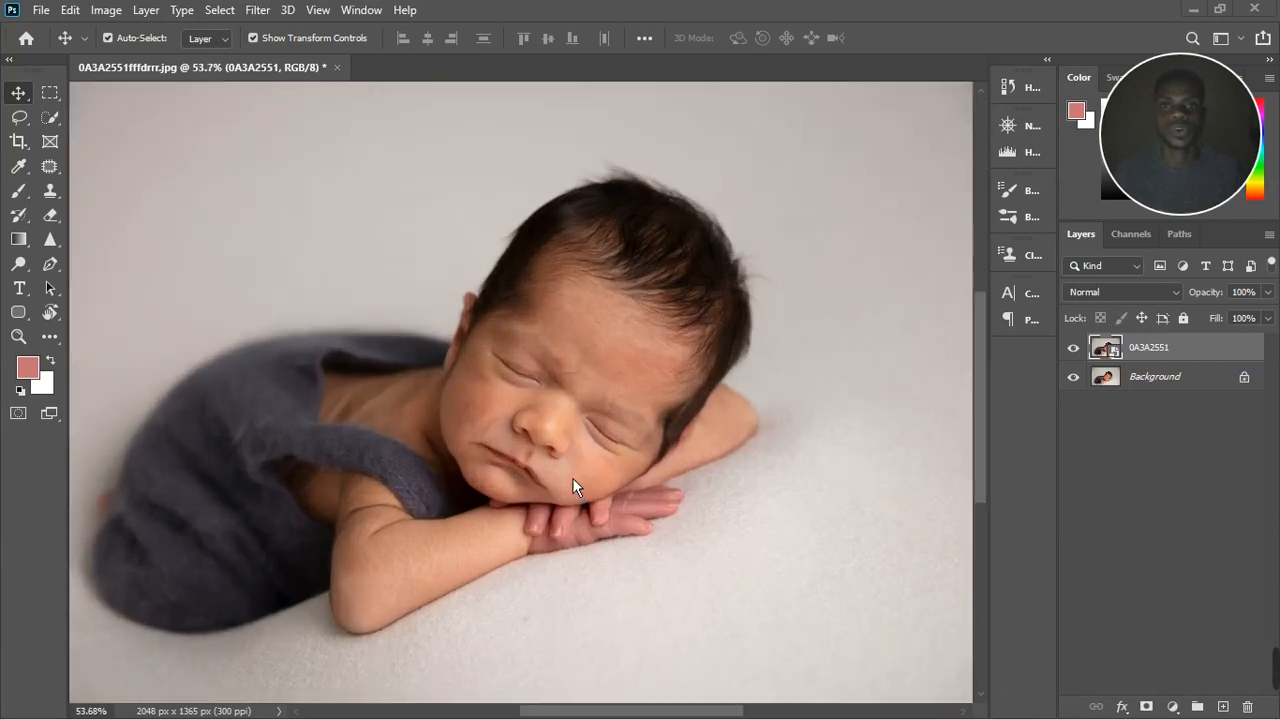
{"action": "scroll", "coordinate": [576, 479], "scroll_direction": "down", "scroll_amount": 4}
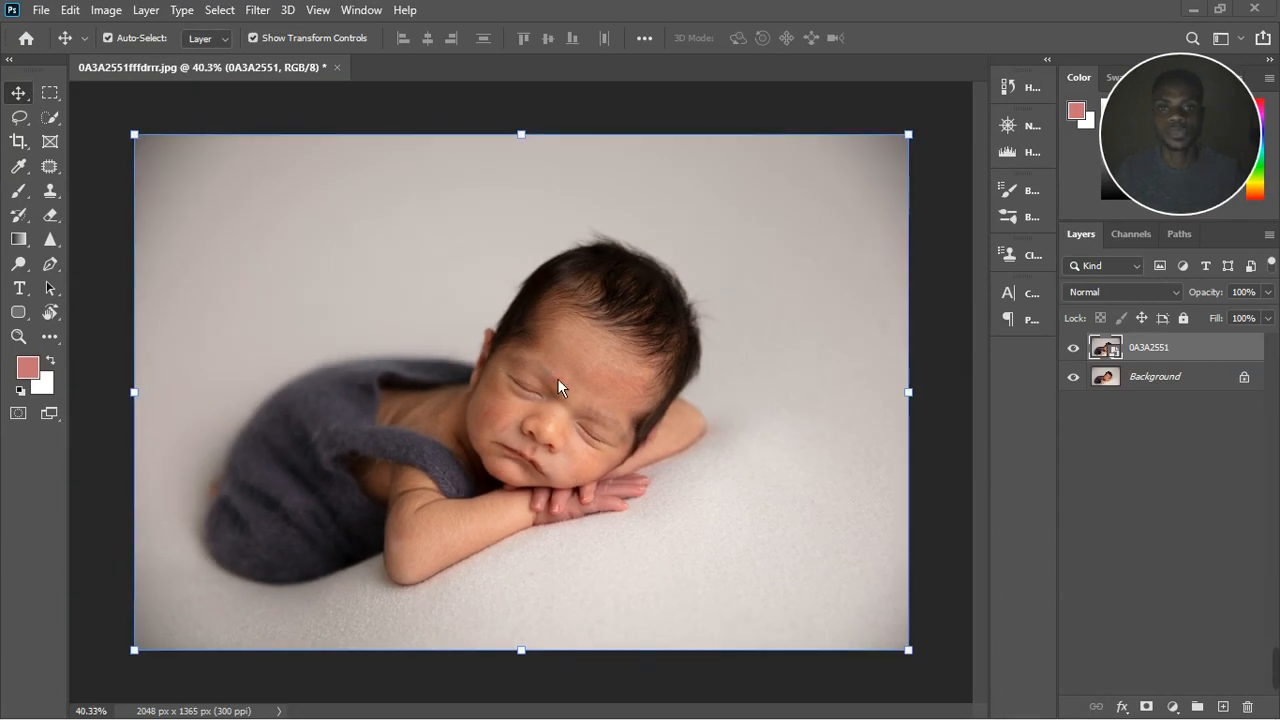
{"action": "scroll", "coordinate": [552, 365], "scroll_direction": "up", "scroll_amount": 1}
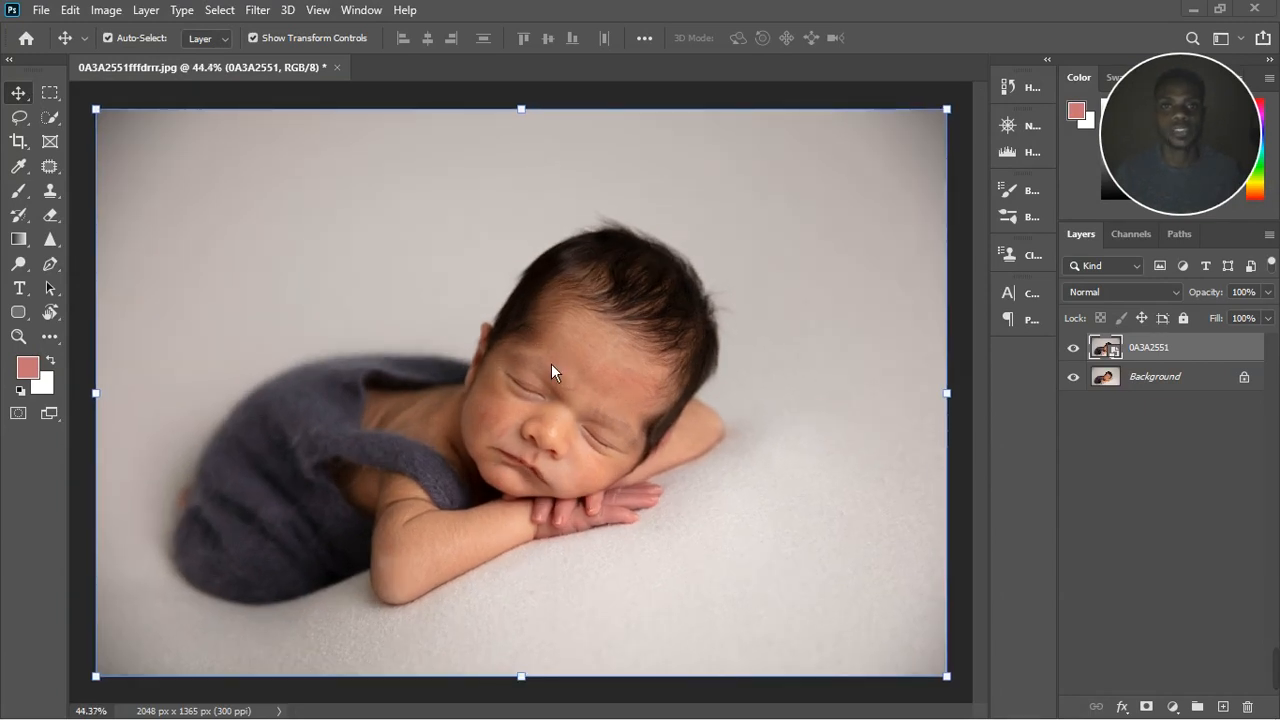
{"action": "scroll", "coordinate": [551, 374], "scroll_direction": "down", "scroll_amount": 1}
{"action": "scroll", "coordinate": [551, 374], "scroll_direction": "up", "scroll_amount": 1}
{"action": "scroll", "coordinate": [556, 489], "scroll_direction": "up", "scroll_amount": 4}
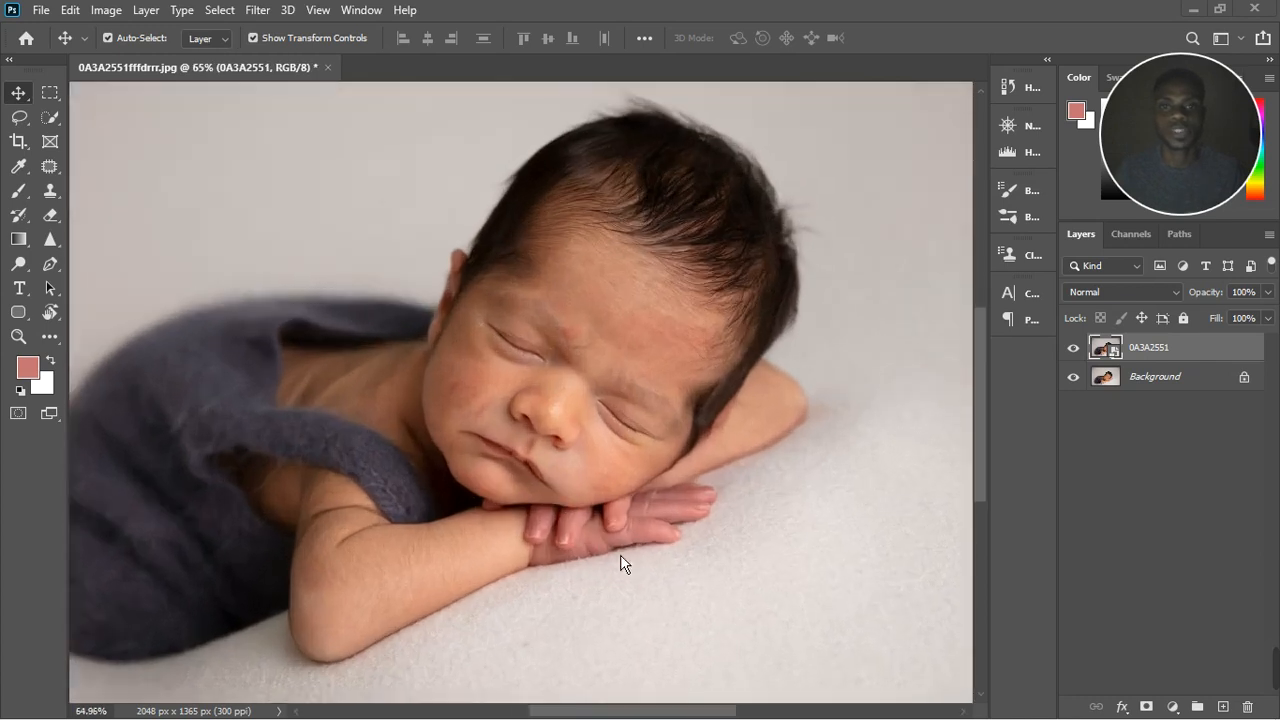
{"action": "scroll", "coordinate": [620, 560], "scroll_direction": "up", "scroll_amount": 1}
{"action": "scroll", "coordinate": [621, 562], "scroll_direction": "up", "scroll_amount": 4}
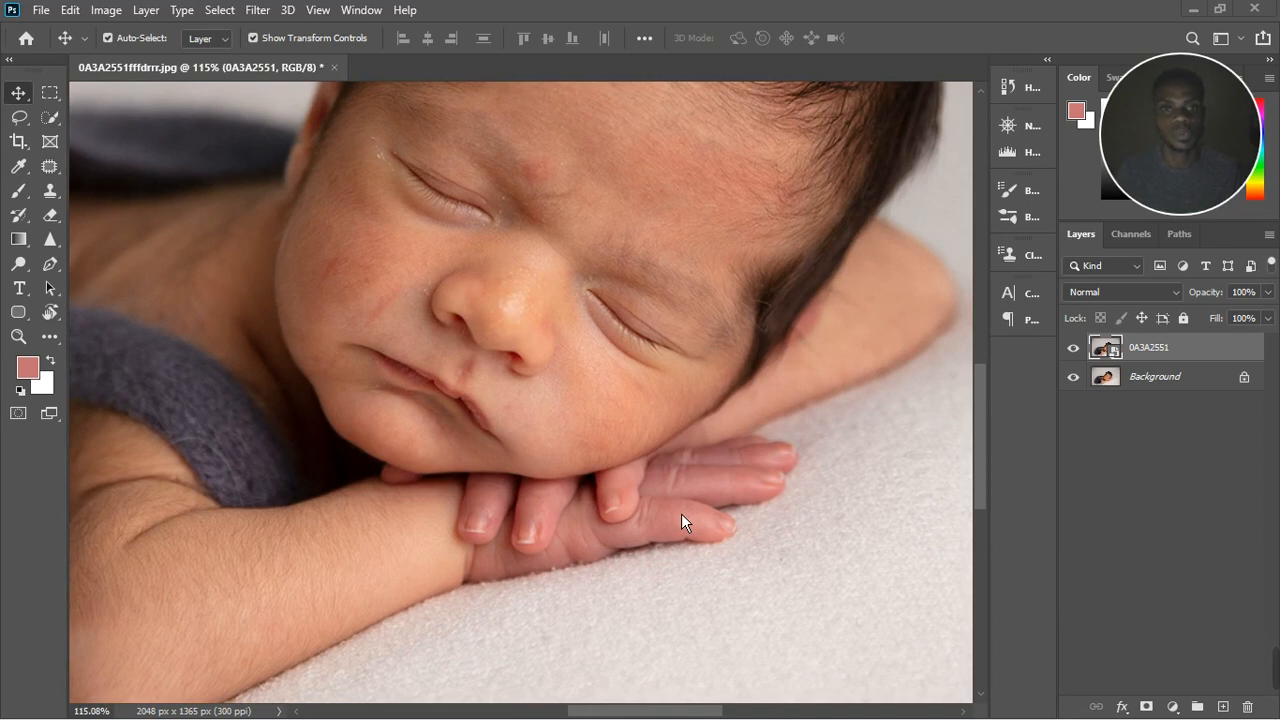
{"action": "scroll", "coordinate": [682, 512], "scroll_direction": "down", "scroll_amount": 2}
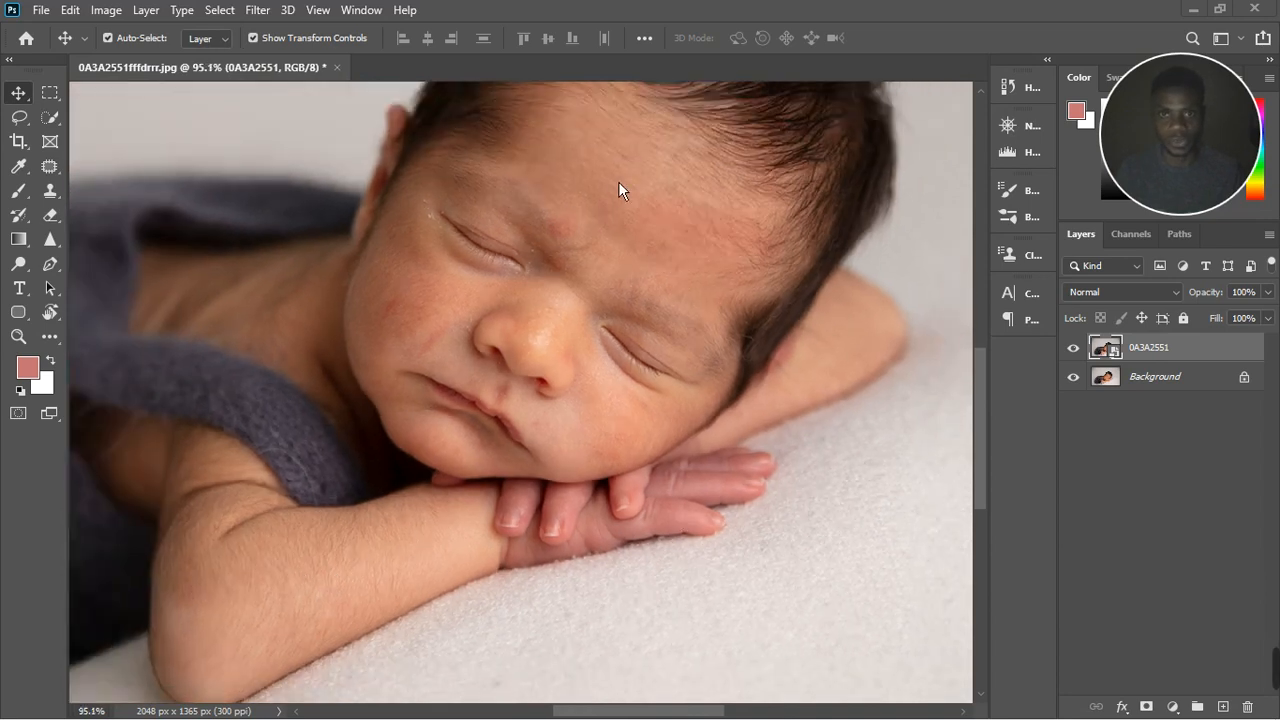
{"action": "scroll", "coordinate": [540, 156], "scroll_direction": "up", "scroll_amount": 5}
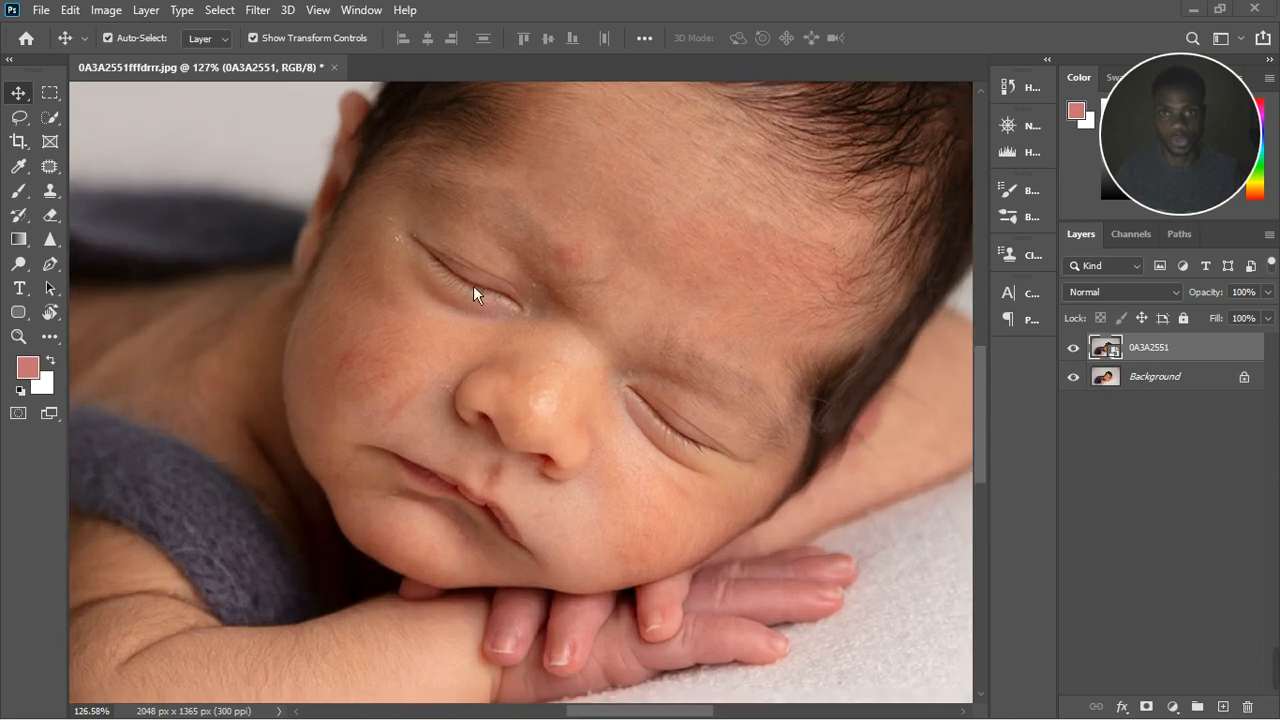
{"action": "scroll", "coordinate": [393, 392], "scroll_direction": "up", "scroll_amount": 1}
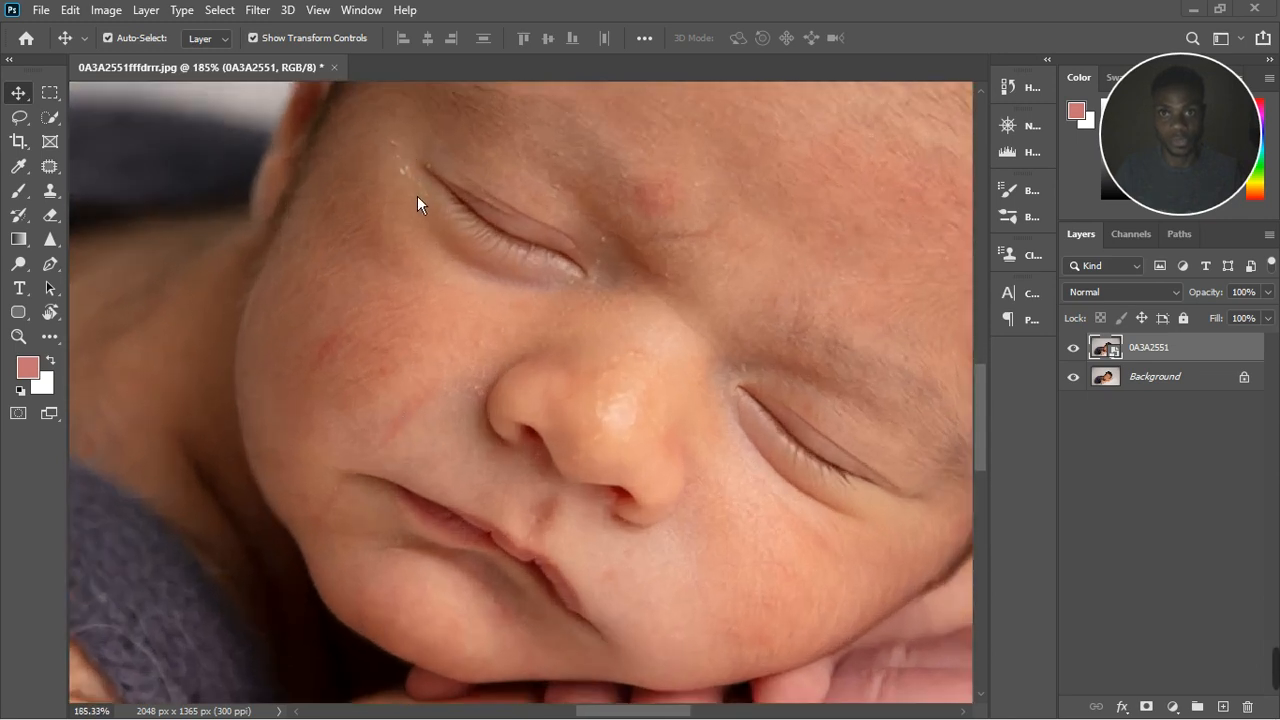
{"action": "scroll", "coordinate": [484, 334], "scroll_direction": "down", "scroll_amount": 12}
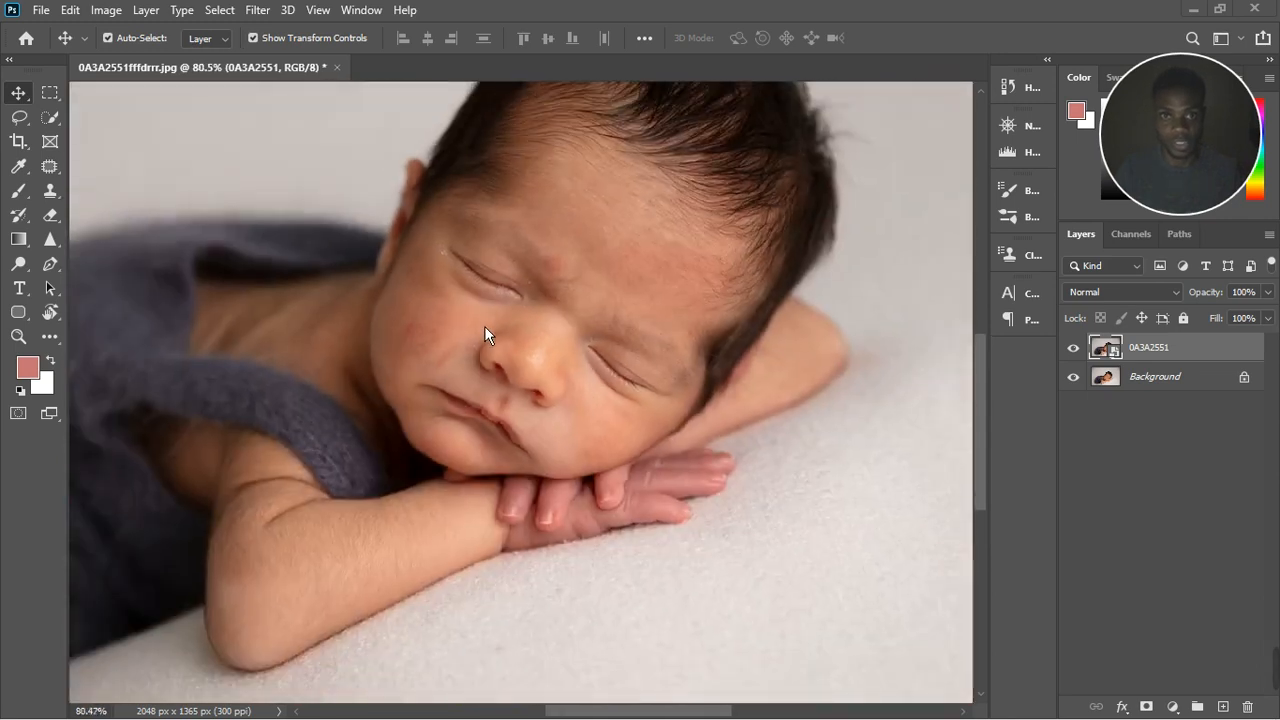
{"action": "scroll", "coordinate": [485, 319], "scroll_direction": "up", "scroll_amount": 1}
{"action": "scroll", "coordinate": [678, 333], "scroll_direction": "down", "scroll_amount": 2}
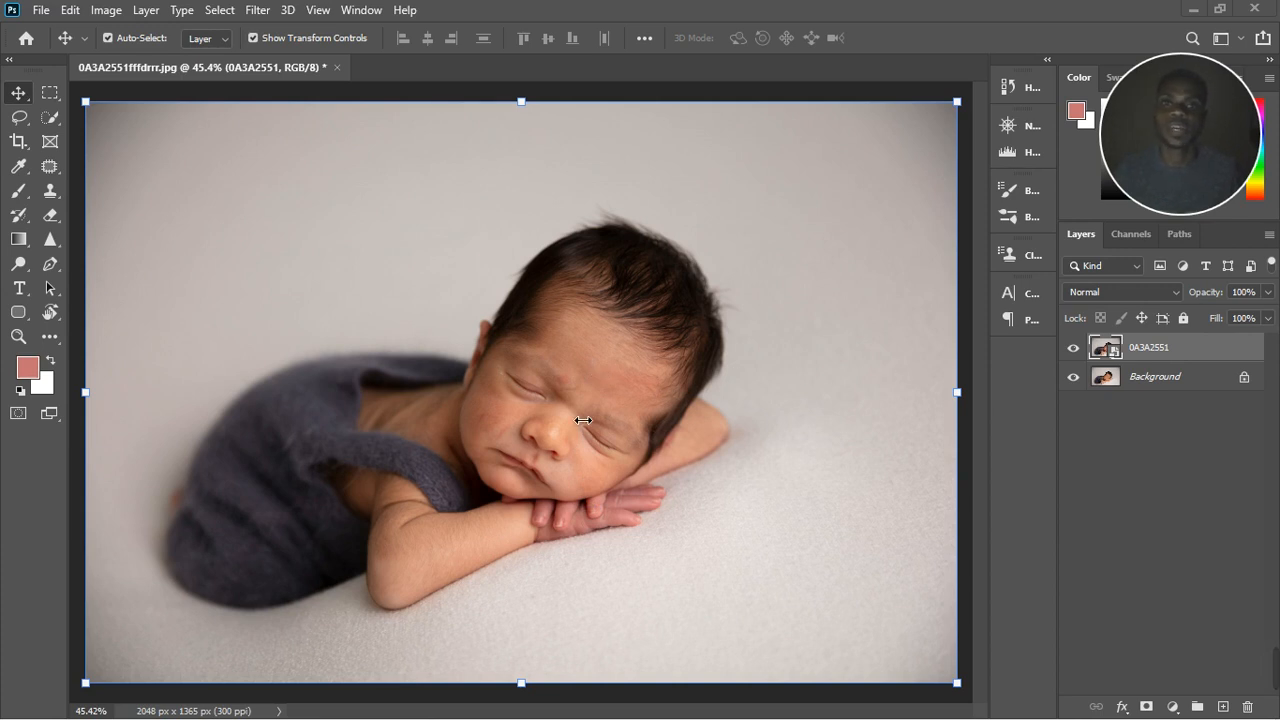
Step: Compare the skin tones of the 0A3A2551 layer and the Background by toggling the upper layer's visibility
{"action": "left_click", "coordinate": [1075, 349]}
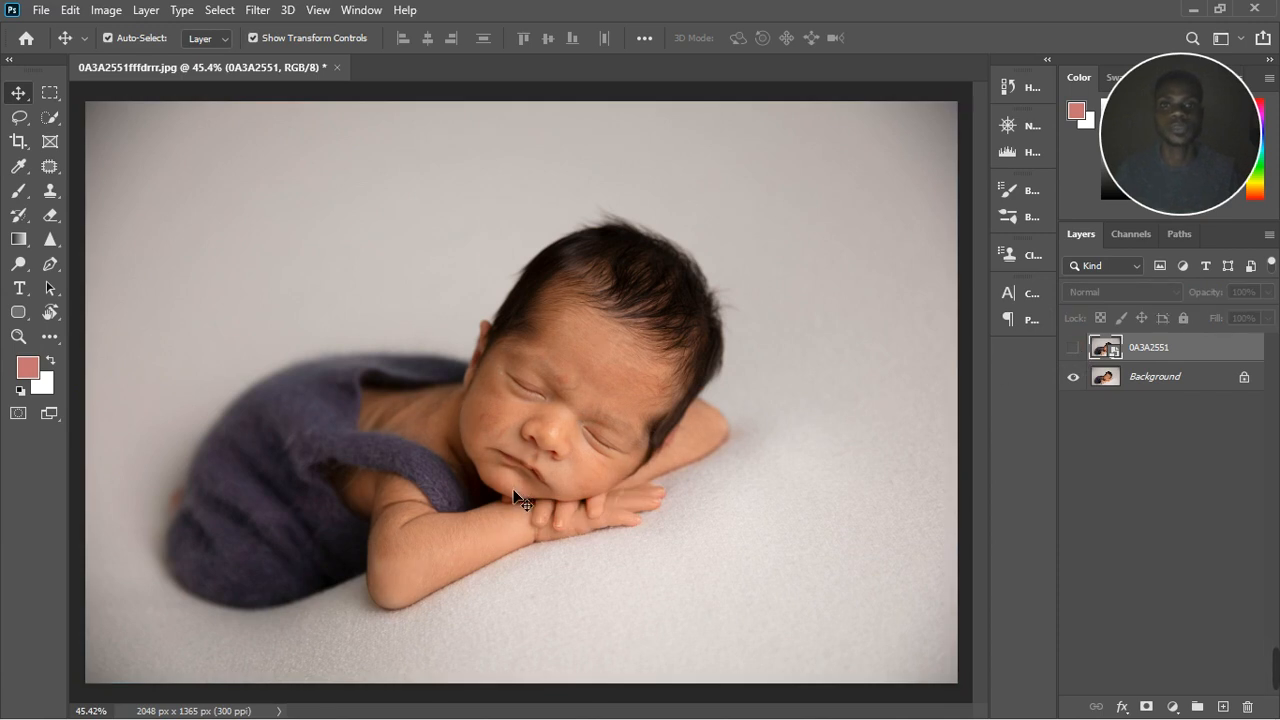
{"action": "scroll", "coordinate": [522, 500], "scroll_direction": "up", "scroll_amount": 1}
{"action": "scroll", "coordinate": [520, 500], "scroll_direction": "up", "scroll_amount": 1}
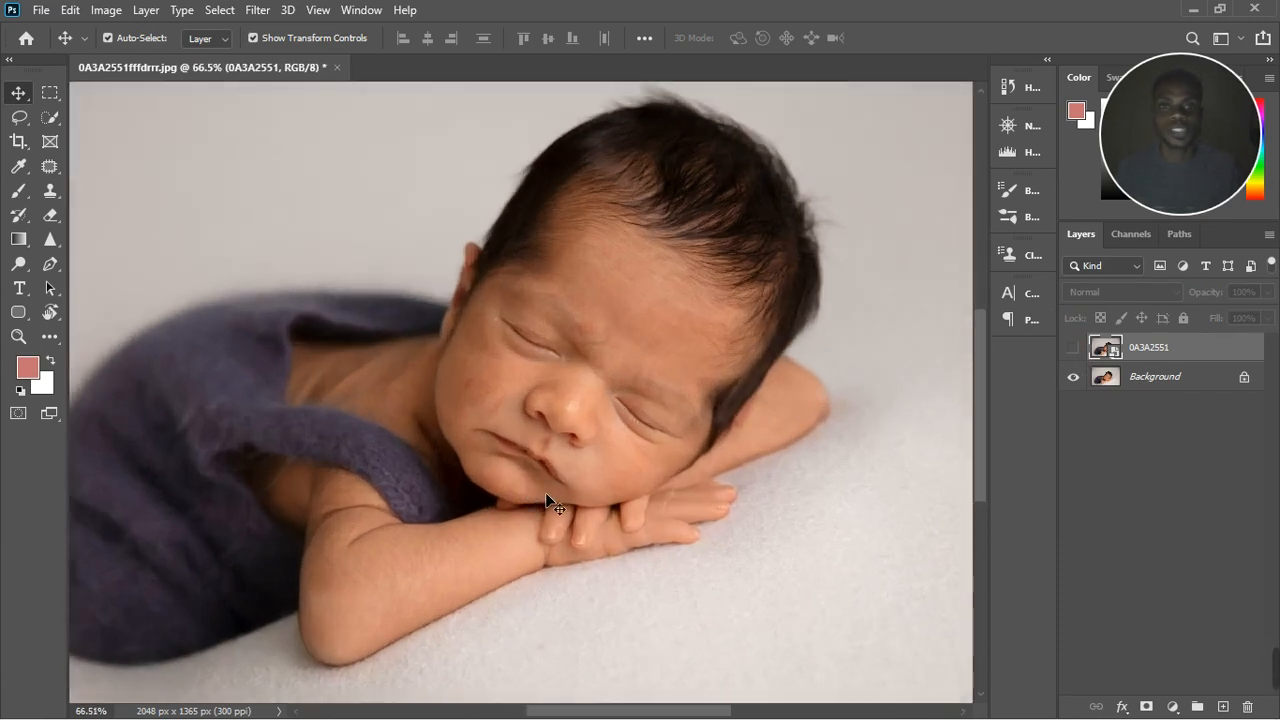
{"action": "scroll", "coordinate": [550, 491], "scroll_direction": "up", "scroll_amount": 2}
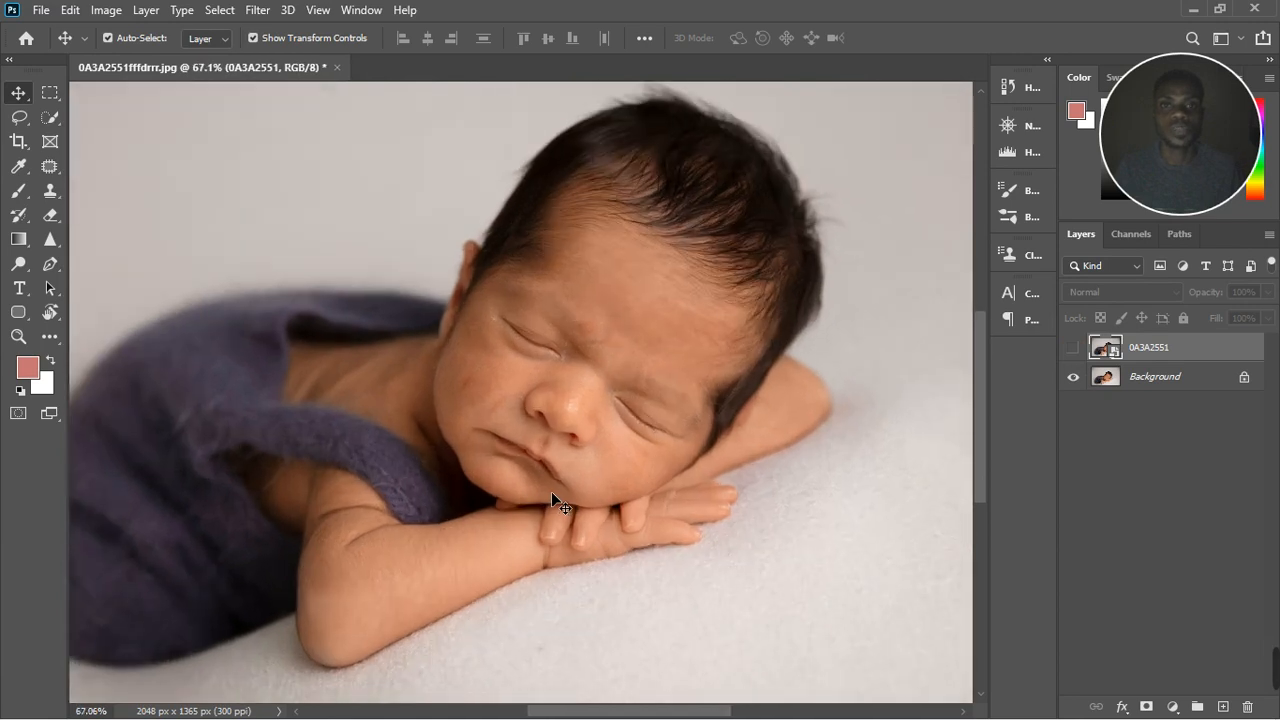
{"action": "left_click", "coordinate": [1073, 348]}
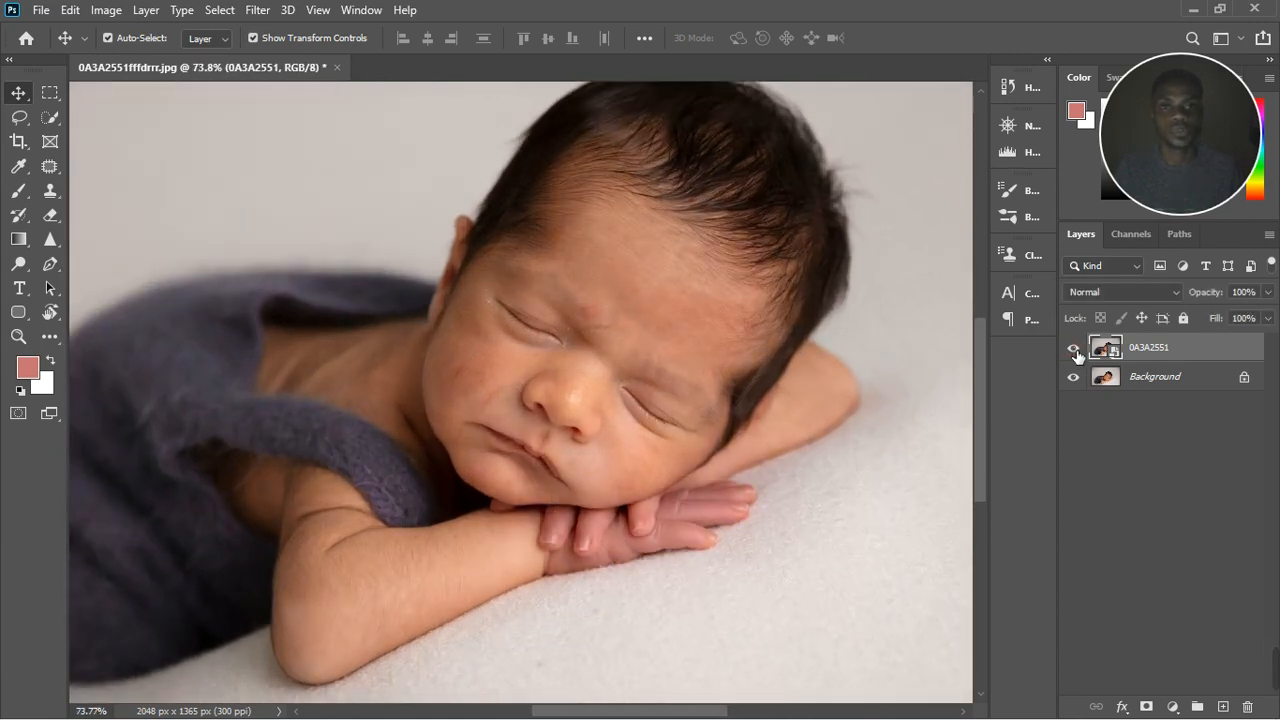
{"action": "left_click", "coordinate": [1074, 349]}
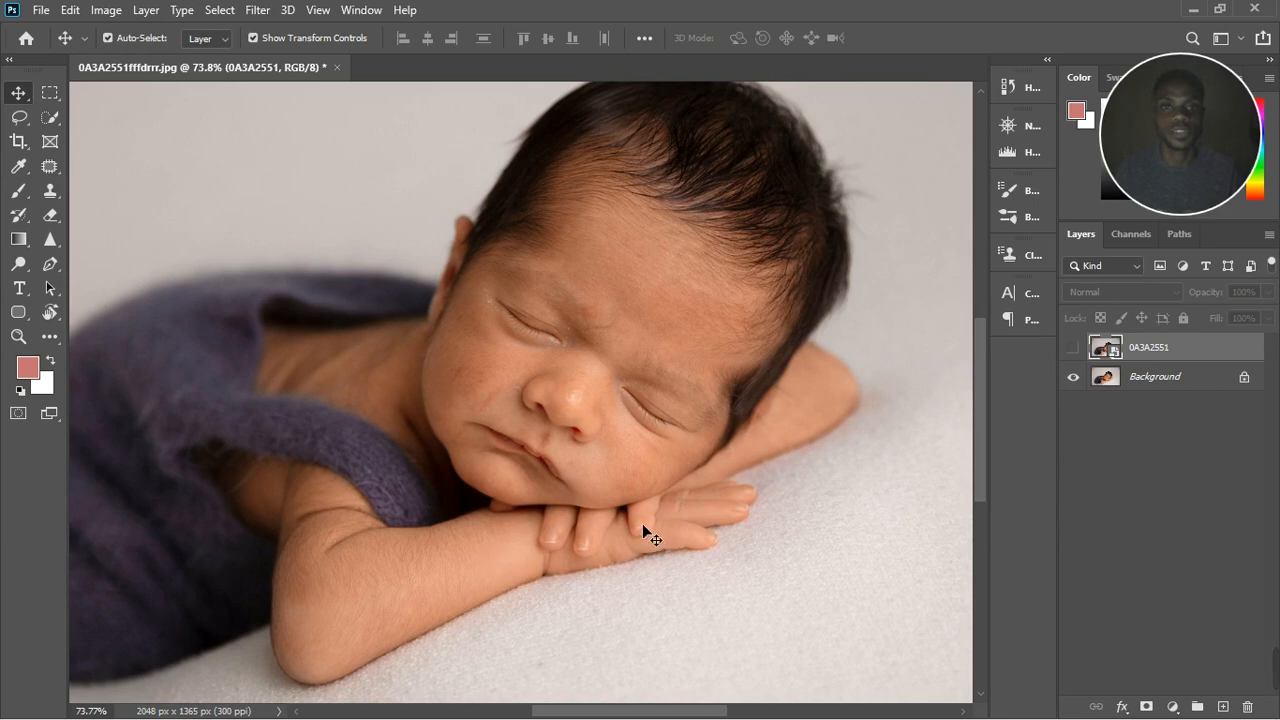
{"action": "scroll", "coordinate": [712, 467], "scroll_direction": "down", "scroll_amount": 1}
{"action": "scroll", "coordinate": [712, 465], "scroll_direction": "up", "scroll_amount": 1}
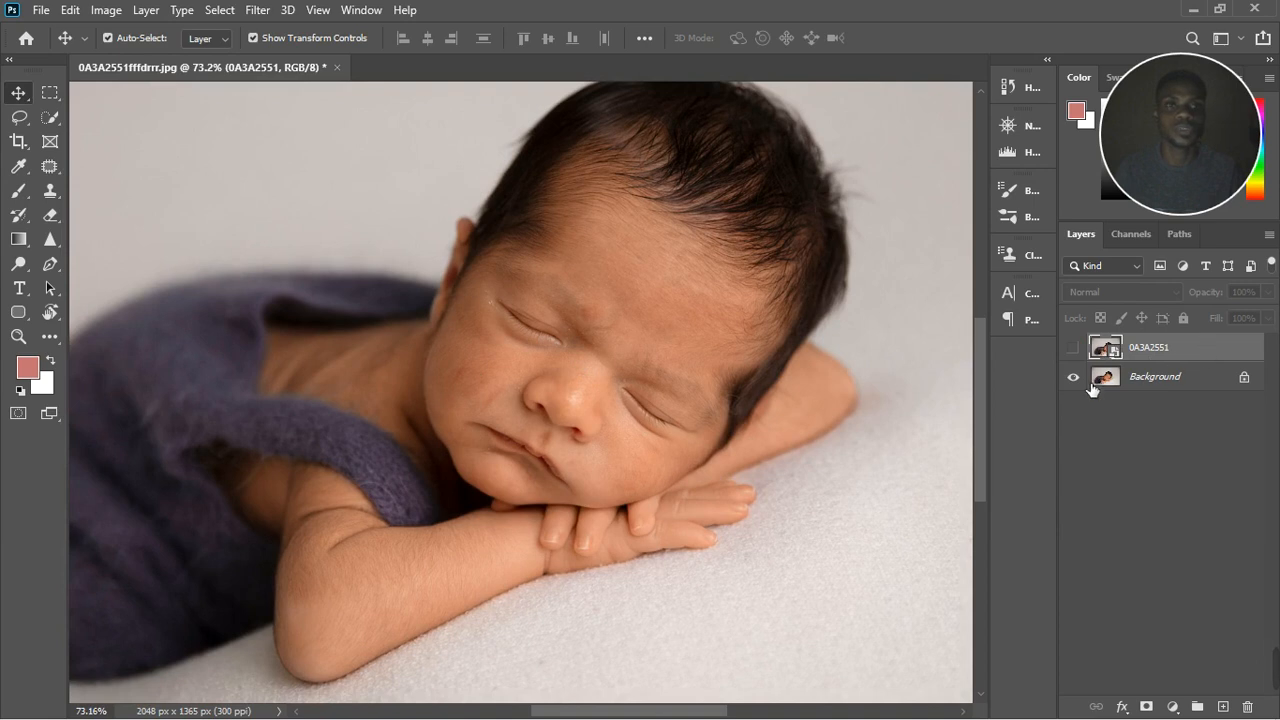
Step: Delete the 0A3A2551 layer and unlock the Background layer
{"action": "left_click", "coordinate": [1190, 353]}
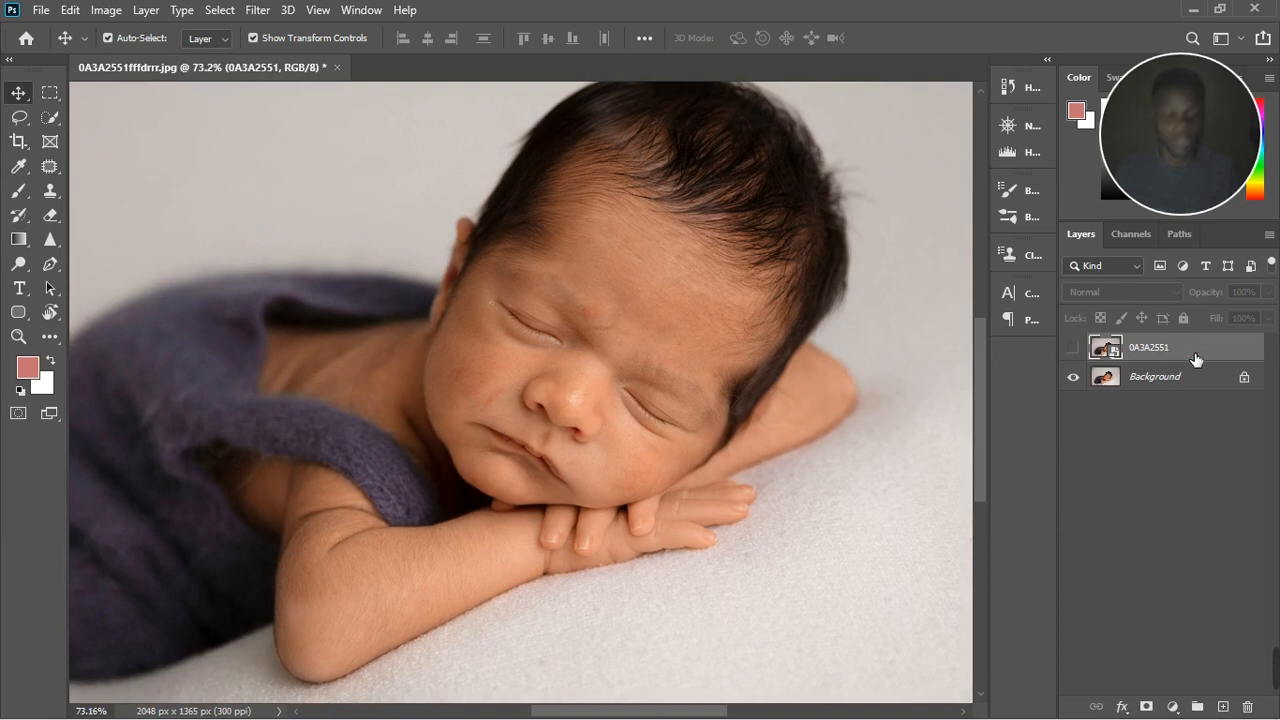
{"action": "left_click_drag", "start_coordinate": [1196, 358], "coordinate": [1247, 707]}
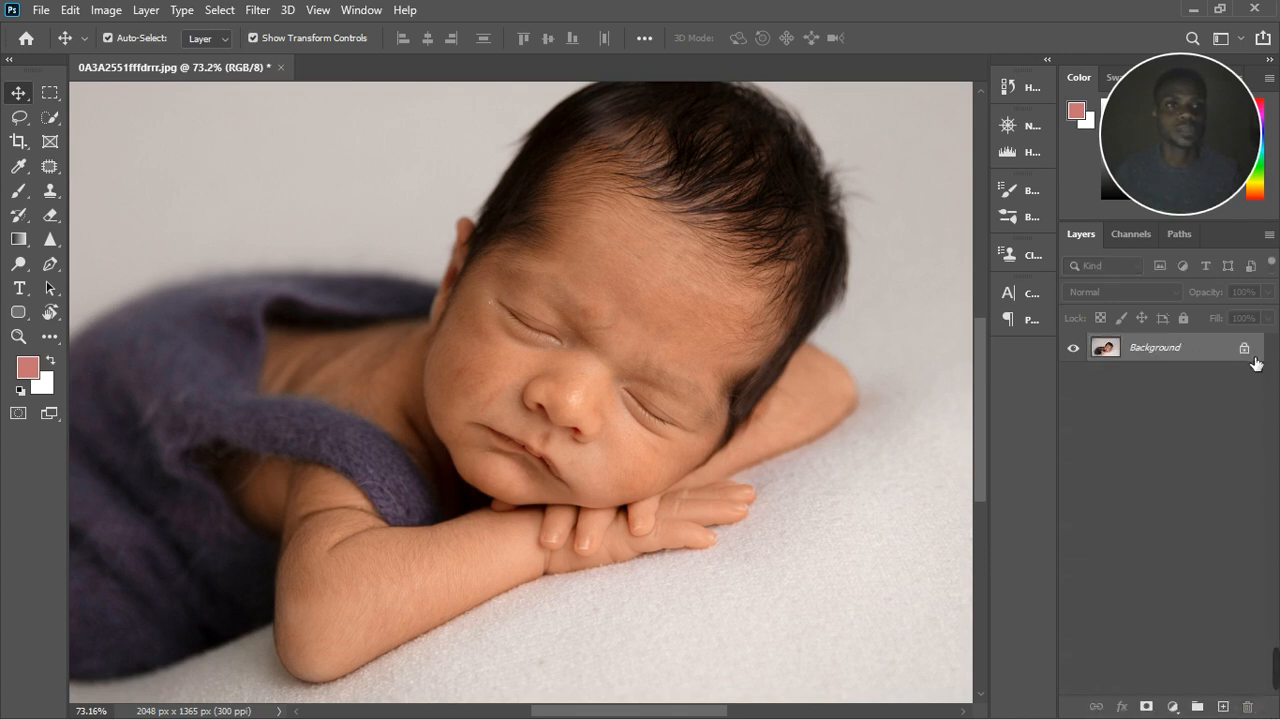
{"action": "left_click", "coordinate": [1250, 347]}
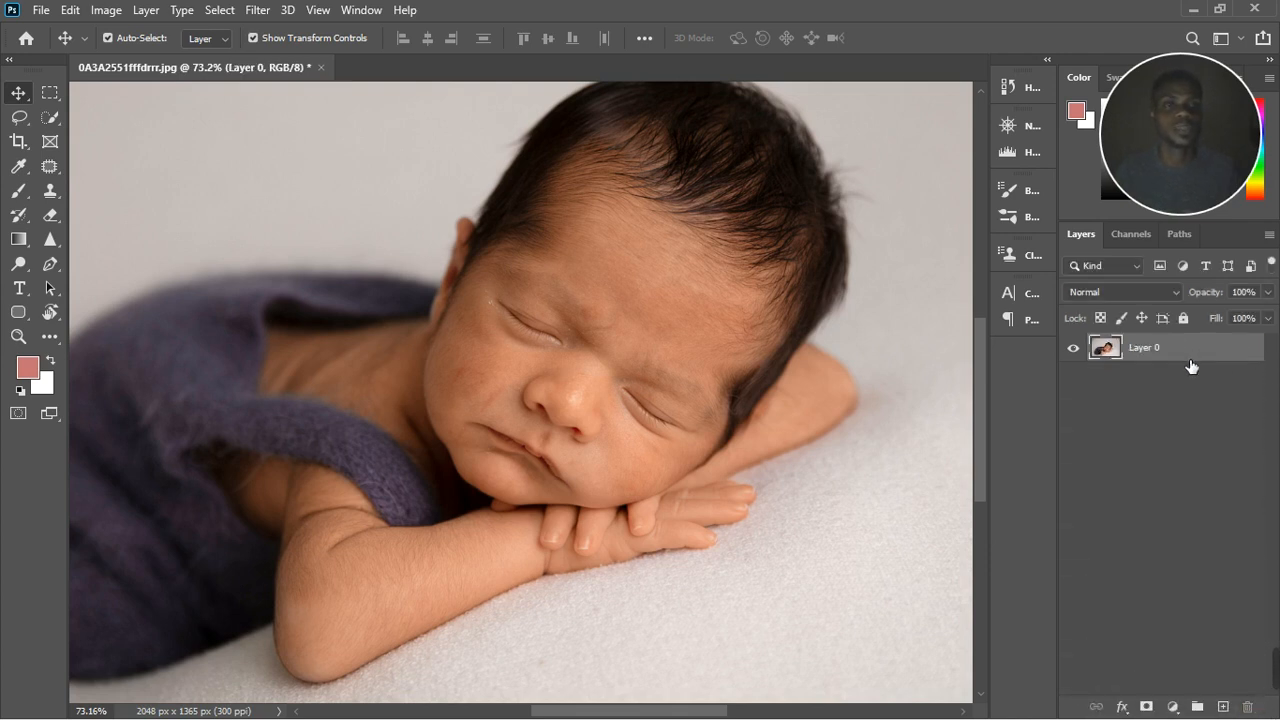
Step: Duplicate the unlocked baby photo layer twice
{"action": "key", "text": "ctrl"}
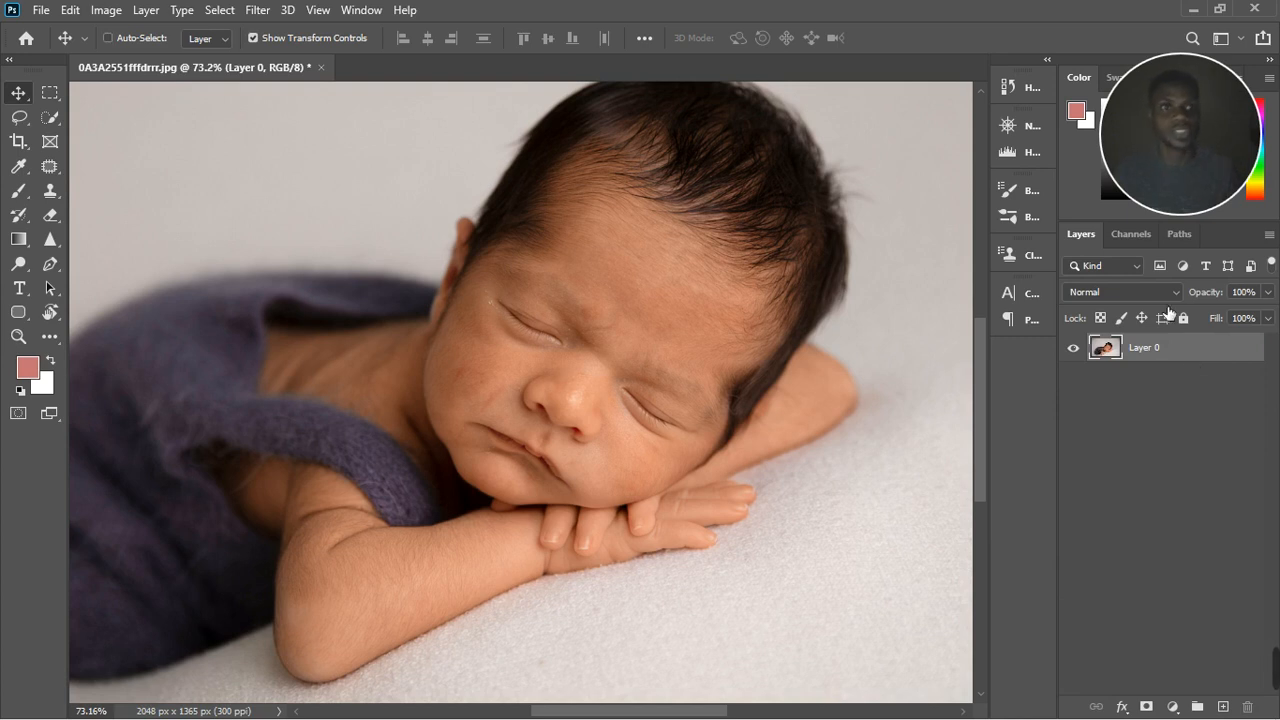
{"action": "key", "text": "ctrl+j"}
{"action": "key", "text": "ctrl+j"}
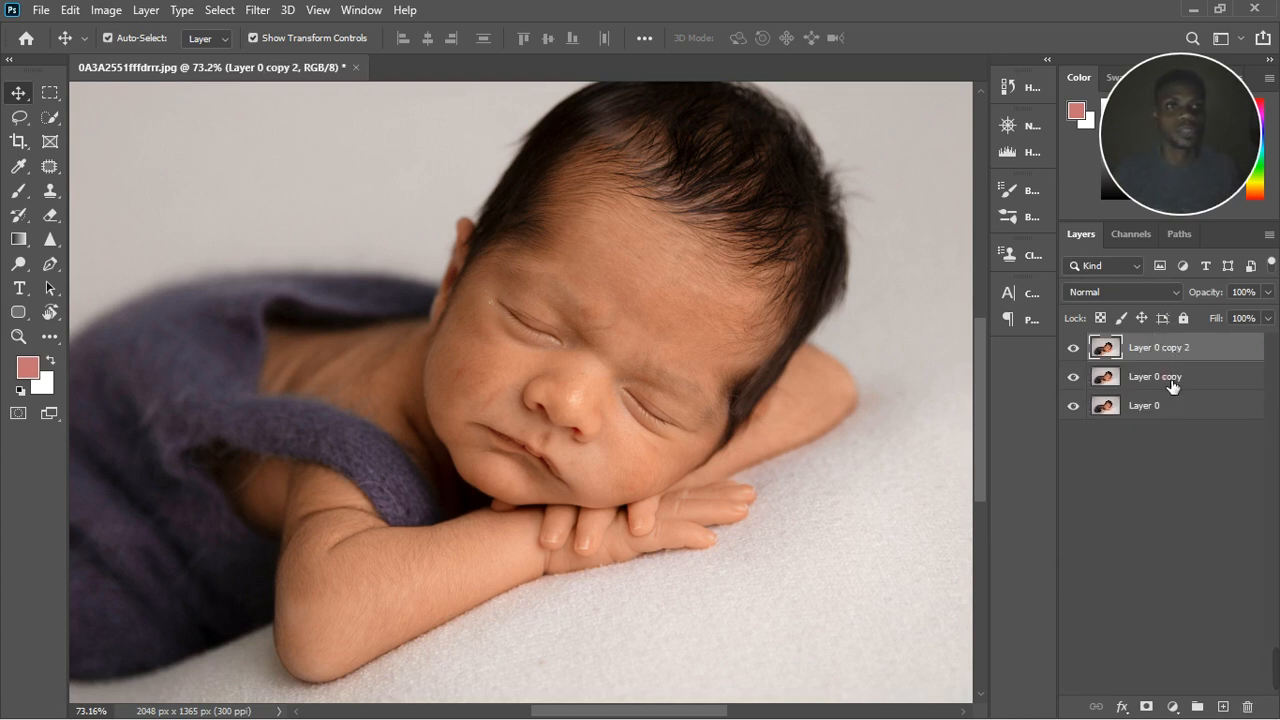
Step: Rename the lower duplicate layer "color" and the upper duplicate "texture"
{"action": "double_click", "coordinate": [1172, 378]}
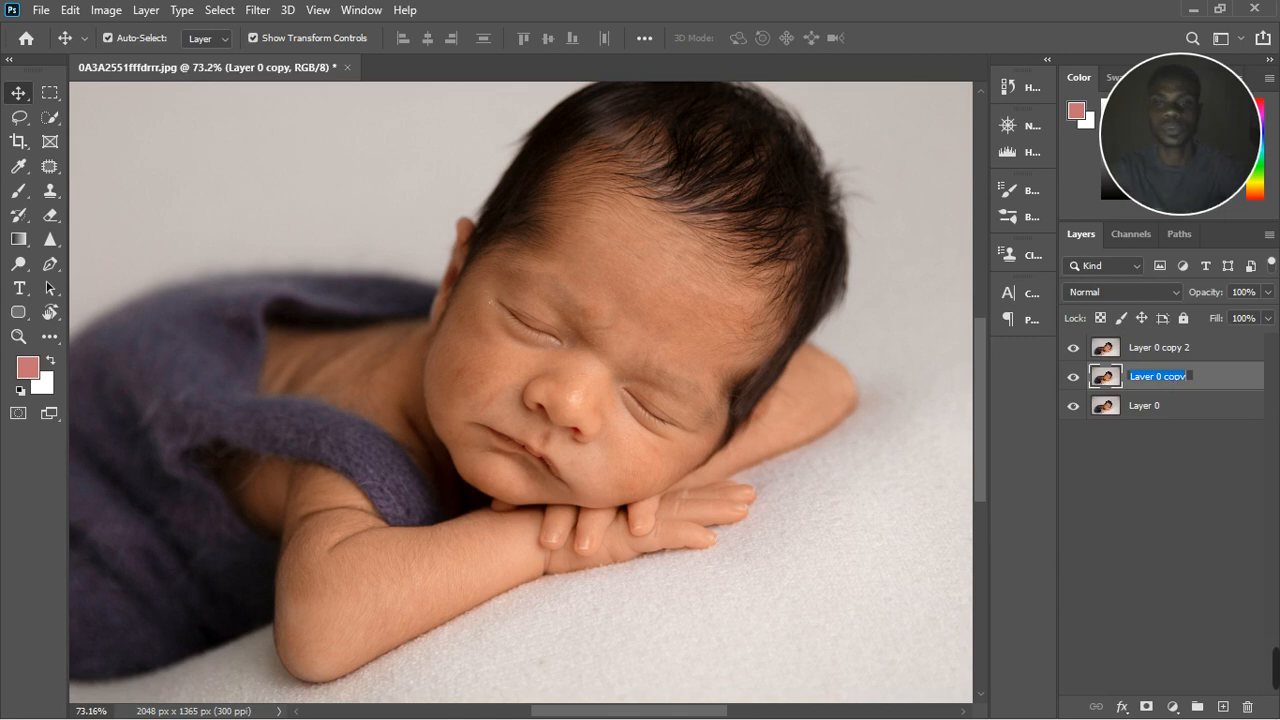
{"action": "type", "text": "color"}
{"action": "key", "text": "Return"}
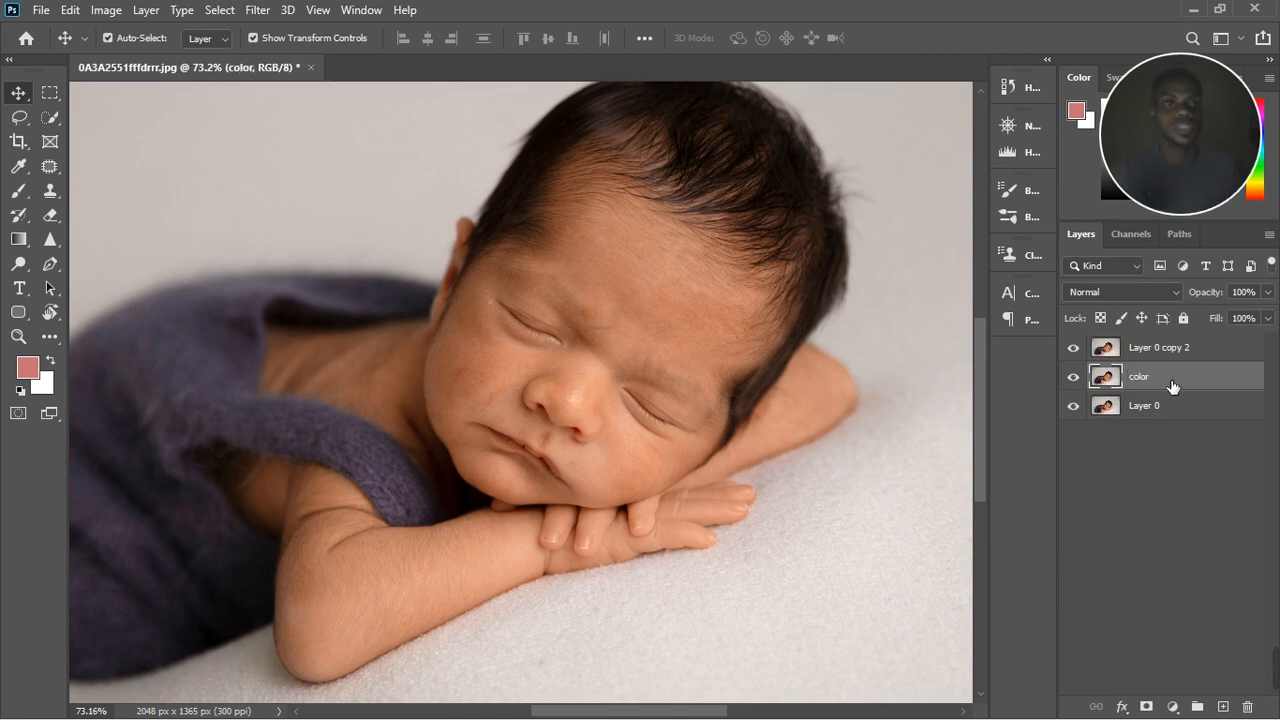
{"action": "double_click", "coordinate": [1163, 347]}
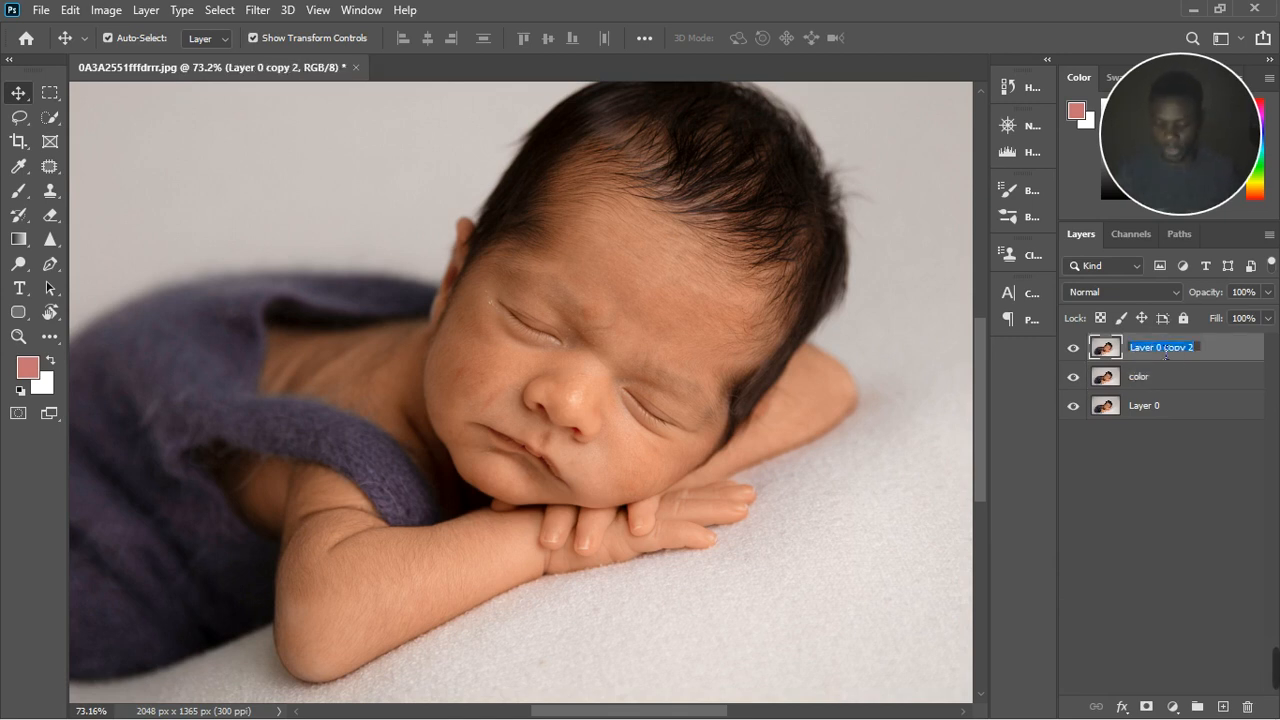
{"action": "type", "text": "textur"}
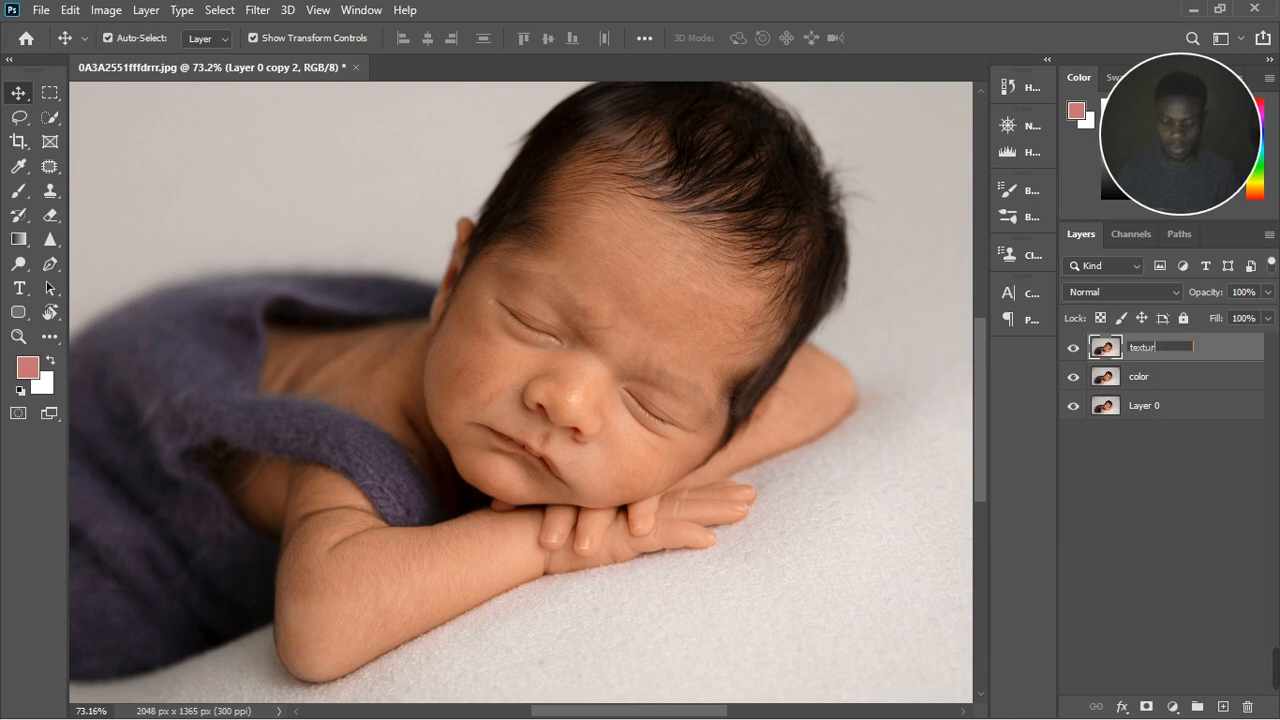
{"action": "type", "text": "e"}
{"action": "key", "text": "Return"}
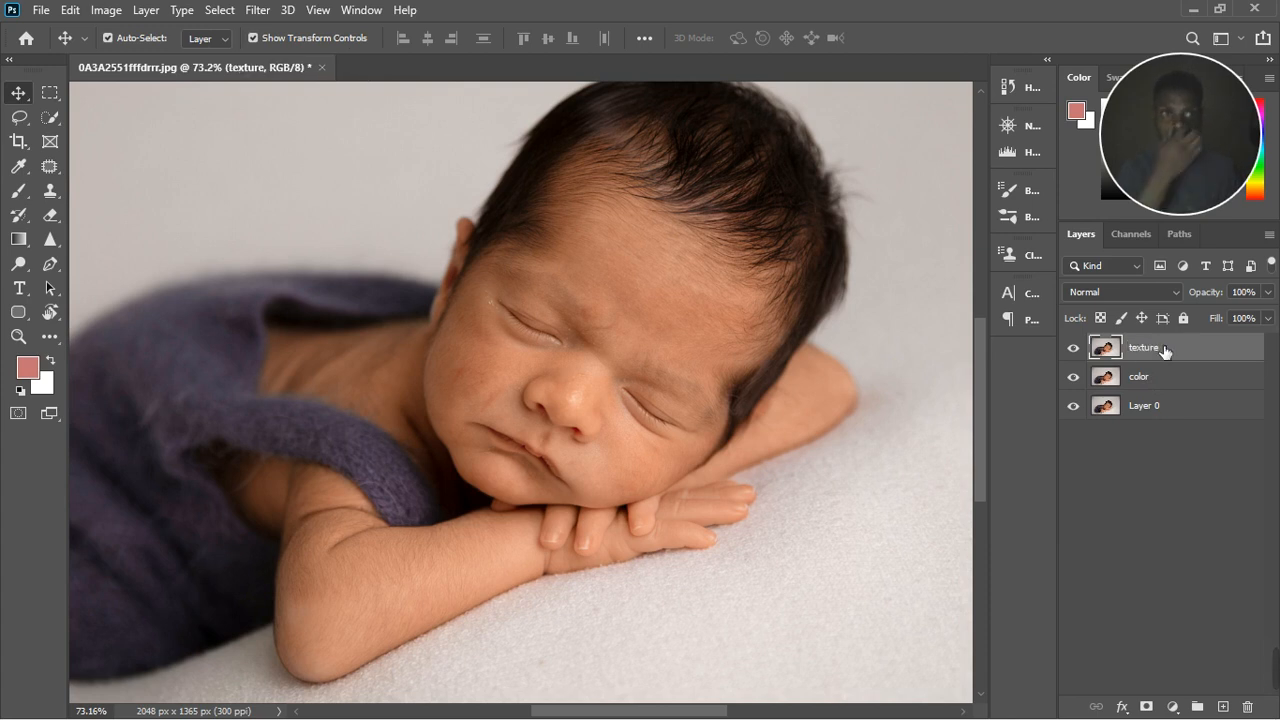
Step: Hide the texture layer and make the color layer active
{"action": "left_click", "coordinate": [1073, 347]}
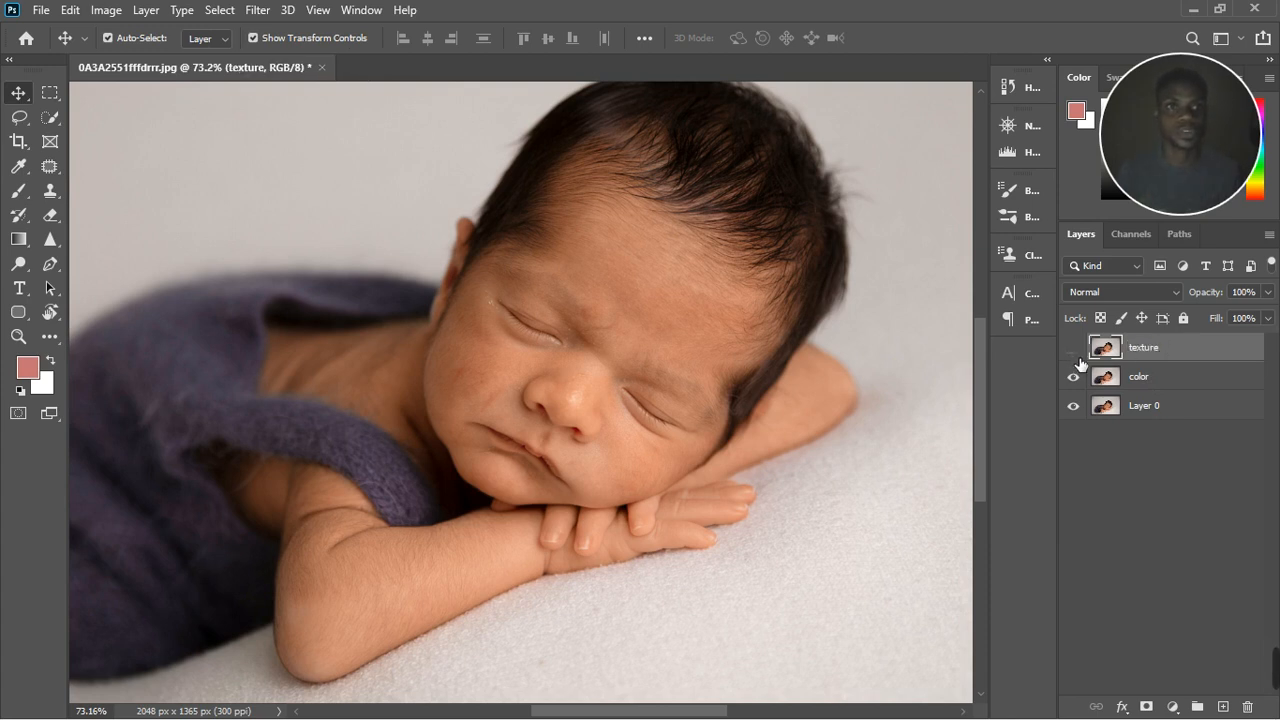
{"action": "left_click", "coordinate": [1150, 380]}
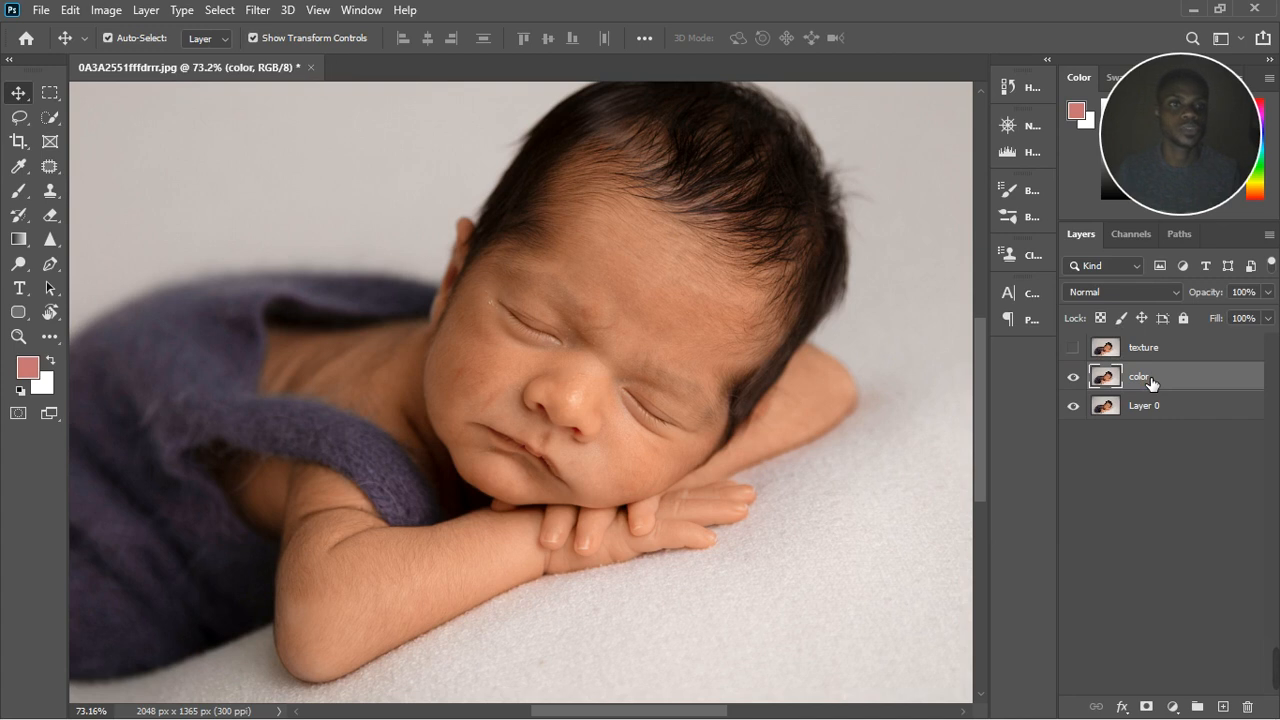
Step: Try a Gaussian Blur with a radius of about 7.6 pixels on the color layer, and undo it
{"action": "left_click", "coordinate": [257, 10]}
{"action": "mouse_move", "coordinate": [314, 205]}
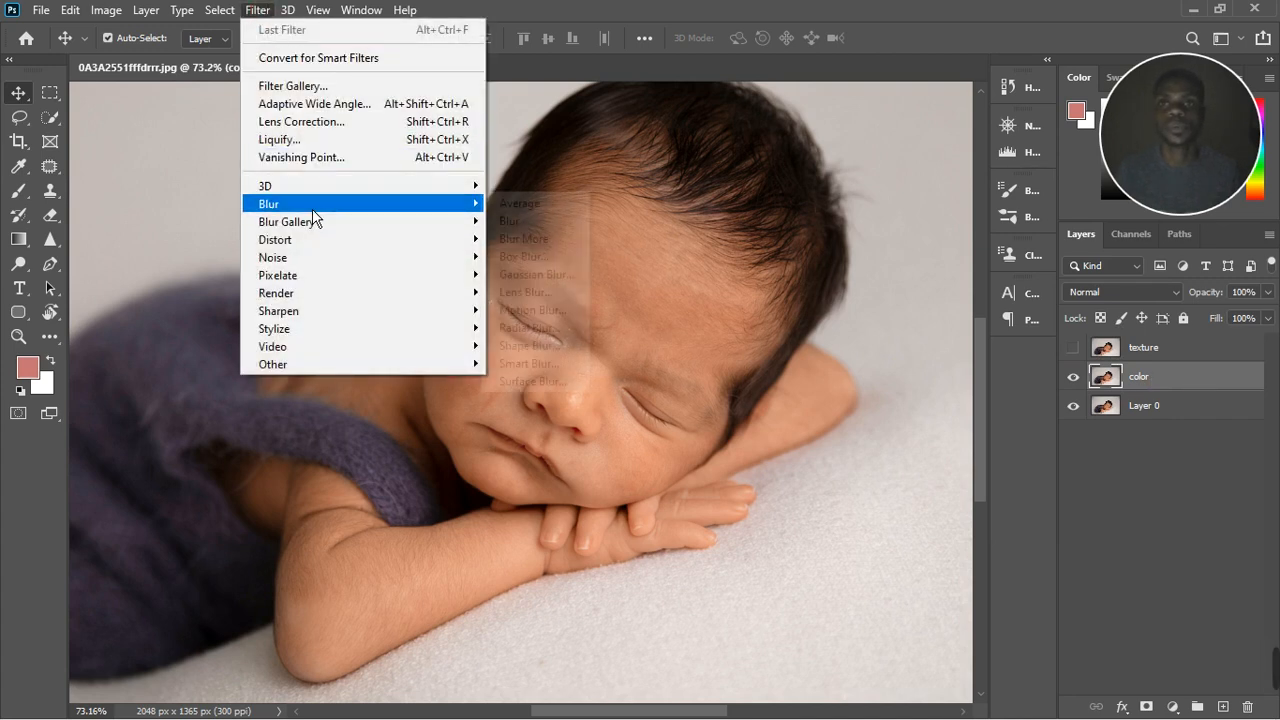
{"action": "left_click", "coordinate": [521, 279]}
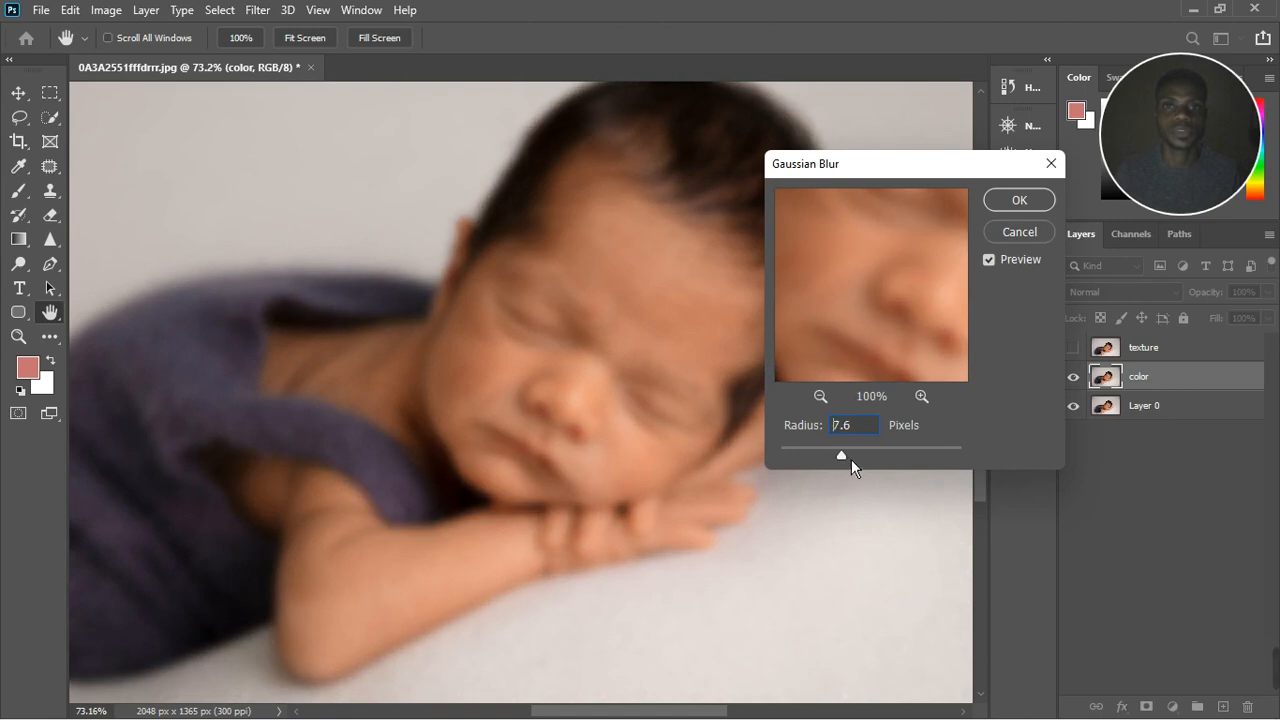
{"action": "left_click", "coordinate": [1020, 209]}
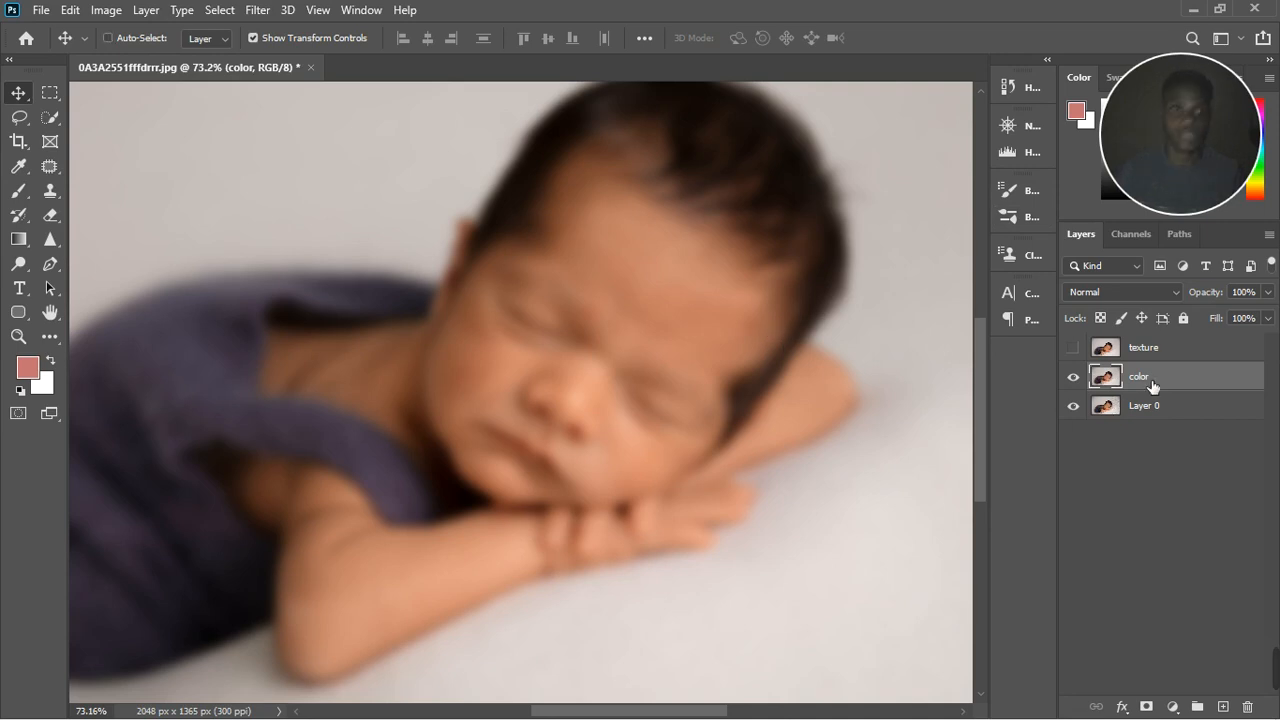
{"action": "key", "text": "ctrl+z"}
Step: Apply a Gaussian Blur with a radius of 4.8 pixels to the color layer
{"action": "left_click", "coordinate": [257, 10]}
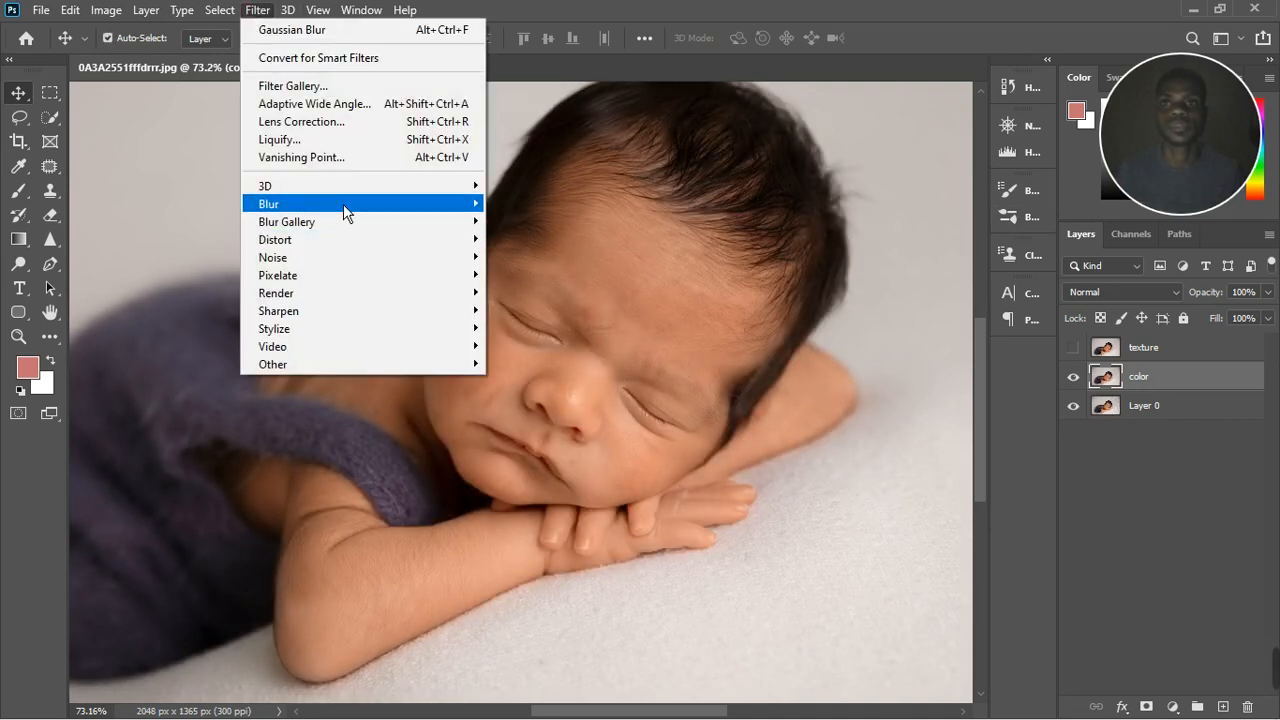
{"action": "mouse_move", "coordinate": [343, 204]}
{"action": "left_click", "coordinate": [545, 274]}
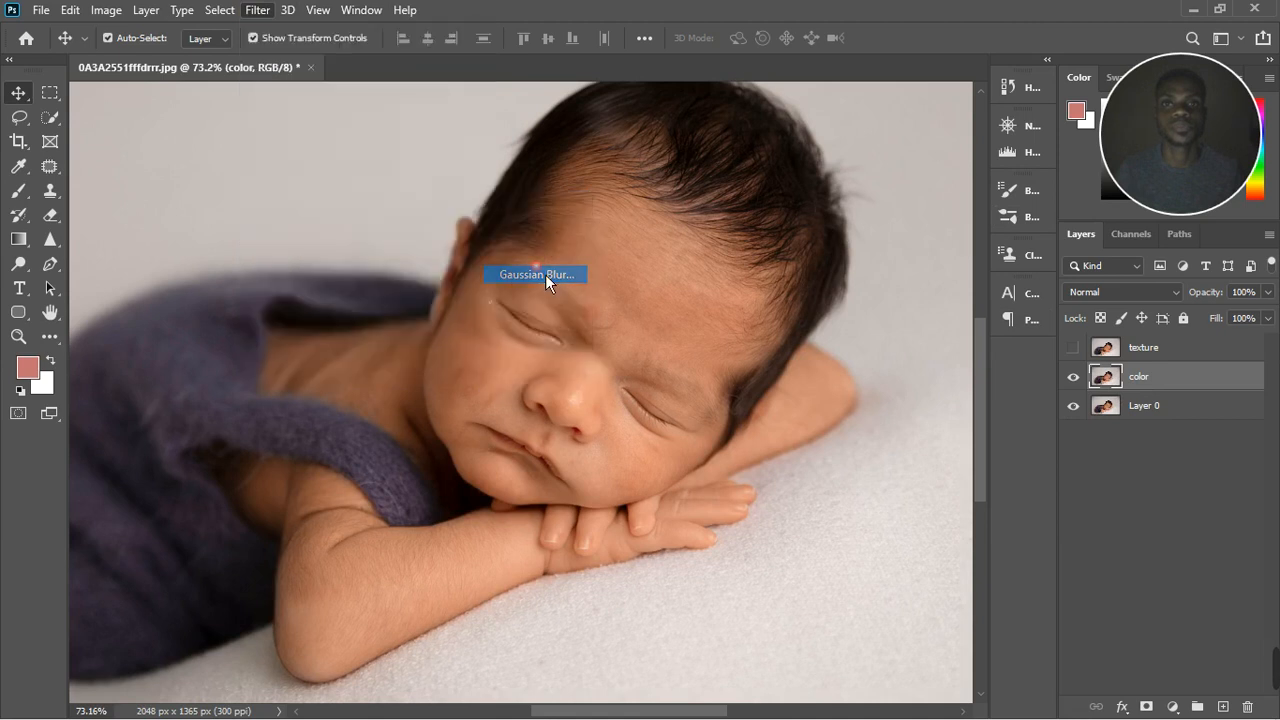
{"action": "left_click_drag", "start_coordinate": [854, 462], "coordinate": [844, 470]}
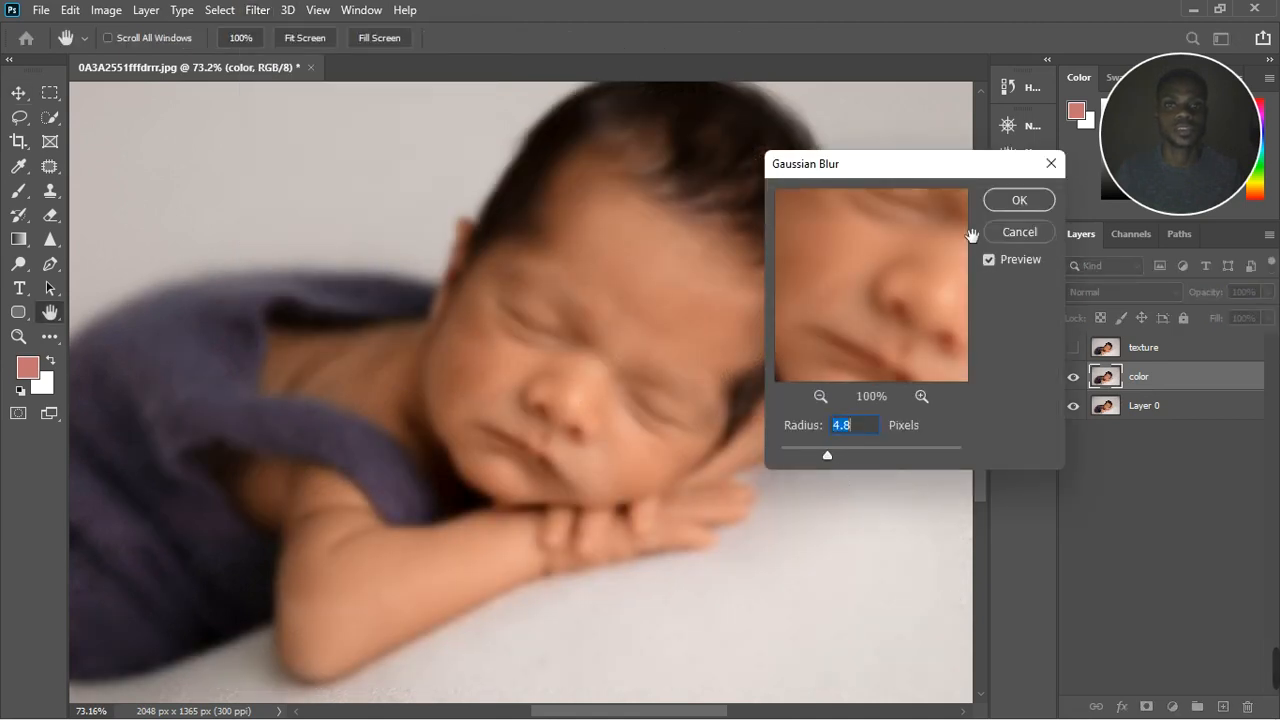
{"action": "left_click", "coordinate": [1016, 204]}
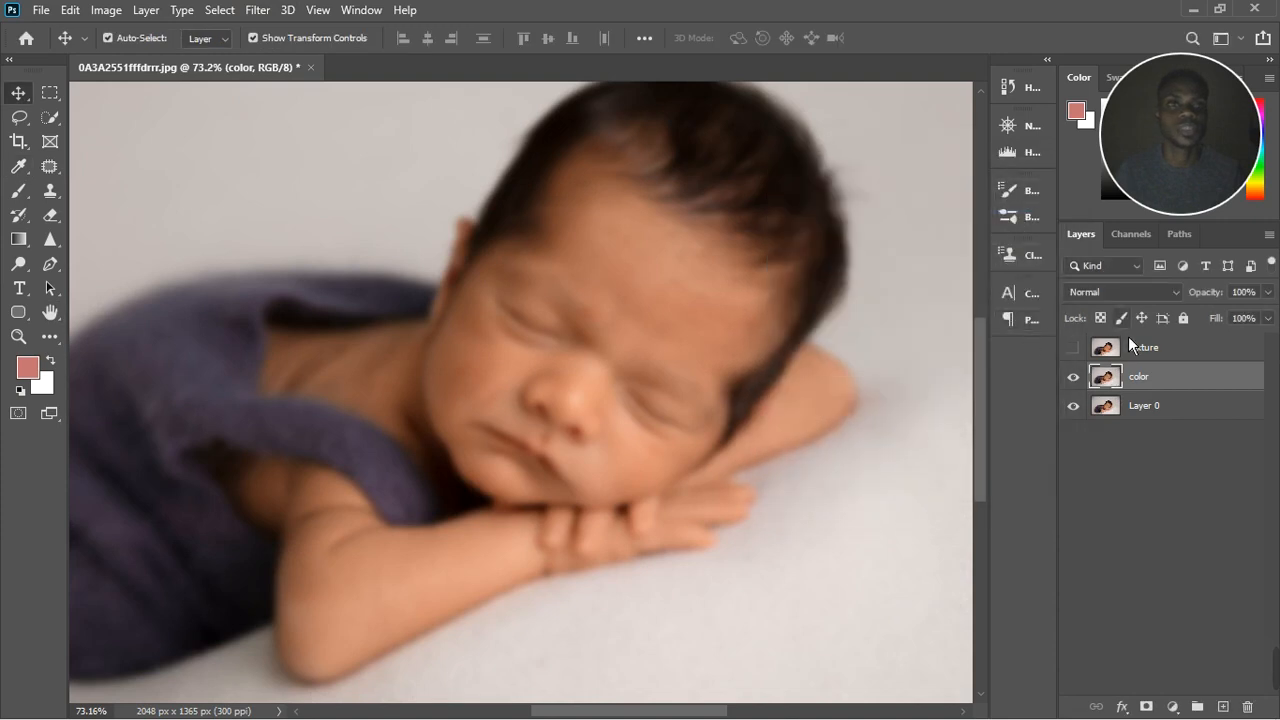
Step: Show the texture layer and run Apply Image on it from the color layer, with Subtract blending, scale 2 and offset 128
{"action": "left_click", "coordinate": [1106, 350]}
{"action": "left_click", "coordinate": [1073, 347]}
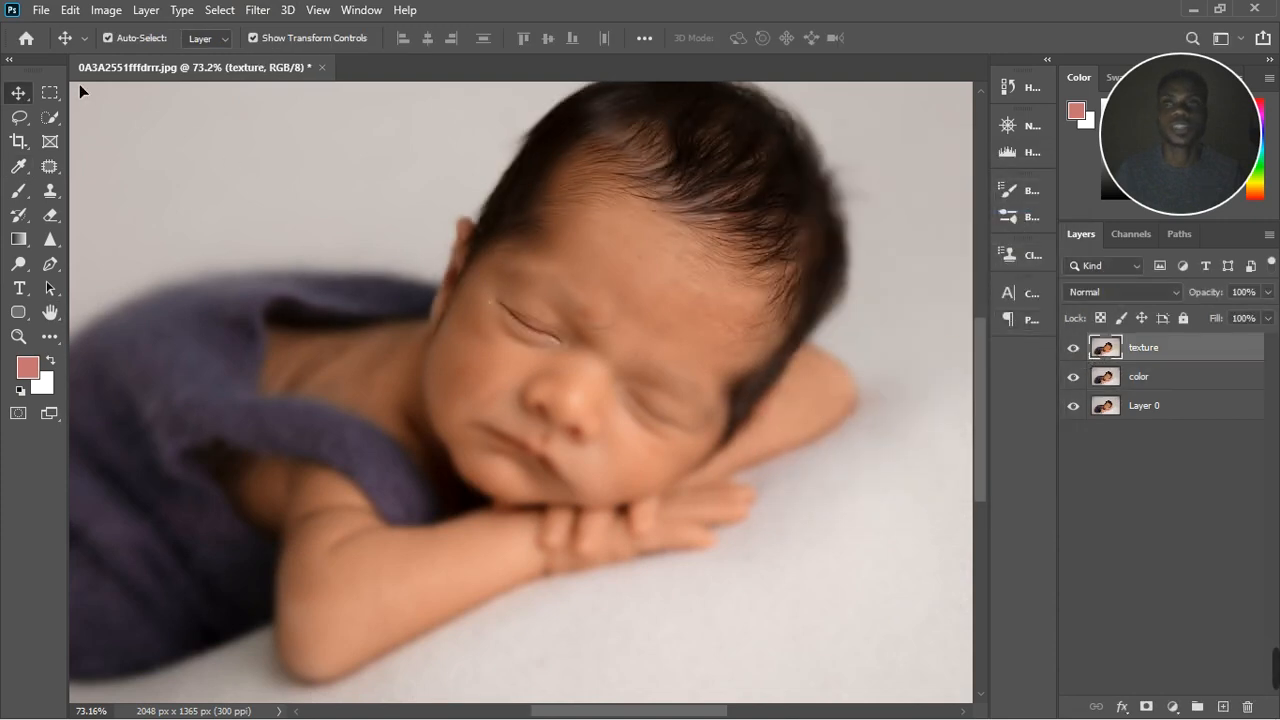
{"action": "left_click", "coordinate": [106, 10]}
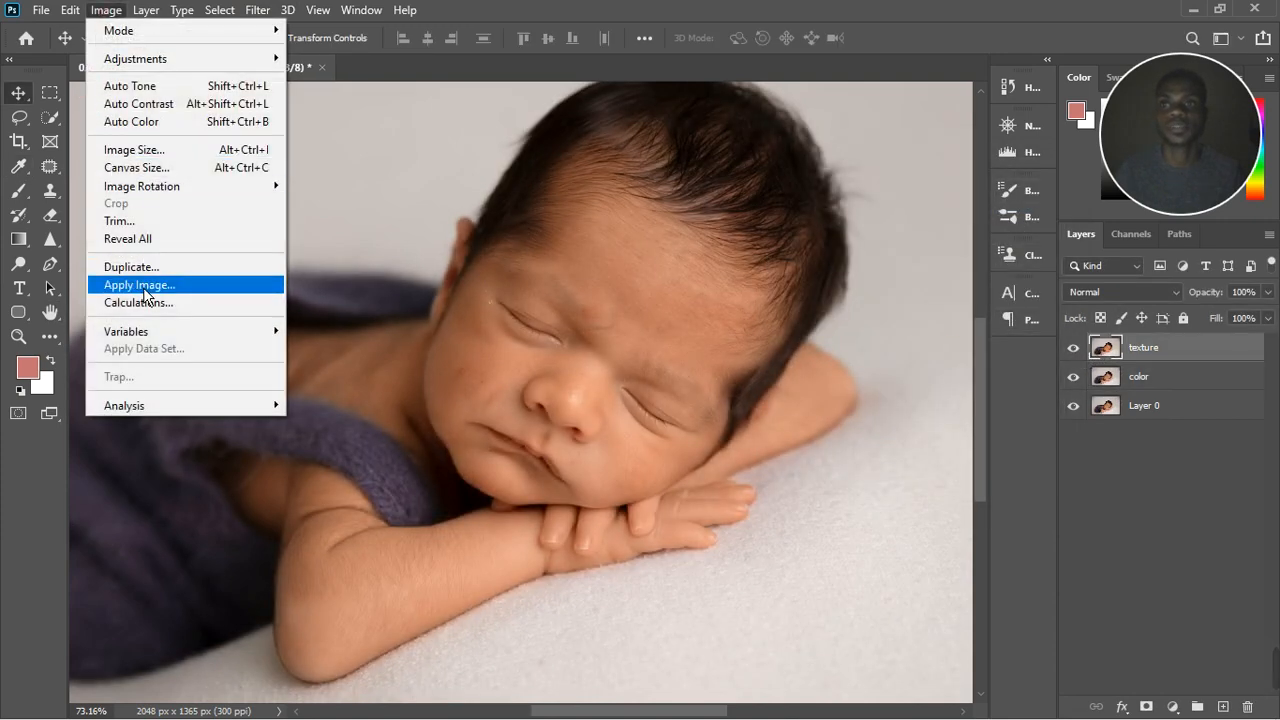
{"action": "left_click", "coordinate": [143, 287]}
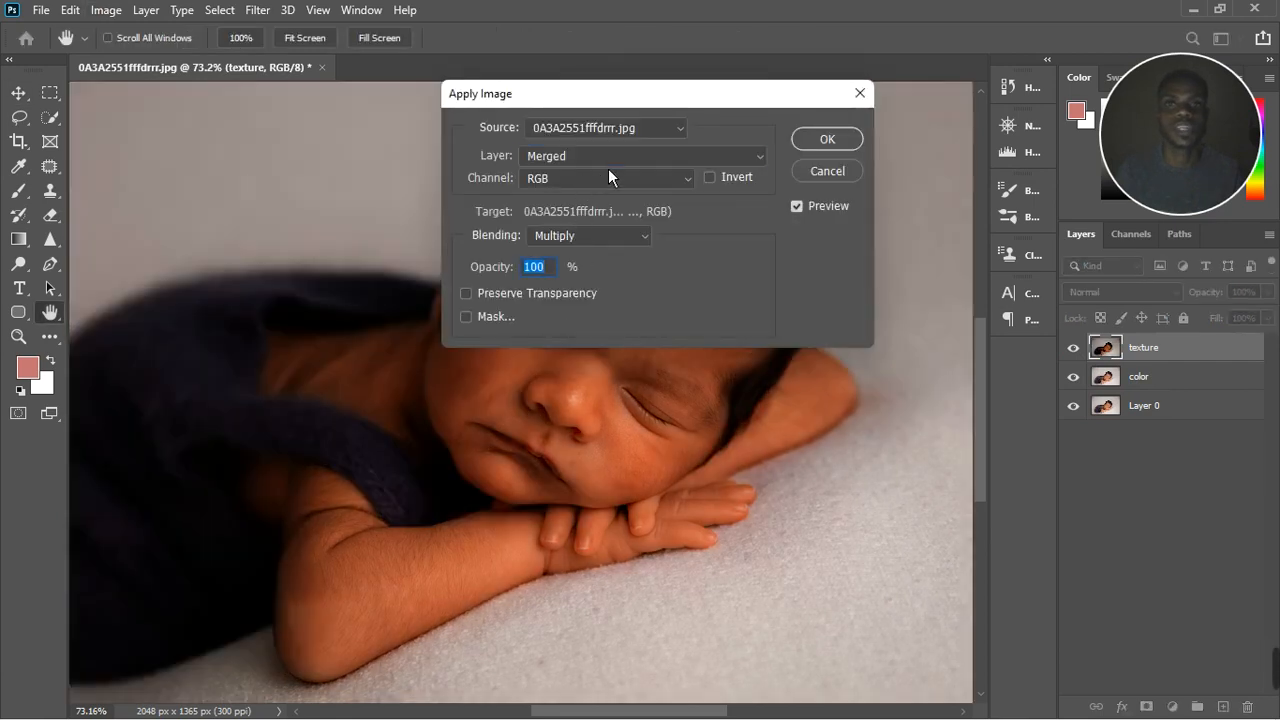
{"action": "left_click", "coordinate": [609, 168]}
{"action": "left_click", "coordinate": [610, 168]}
{"action": "left_click", "coordinate": [610, 168]}
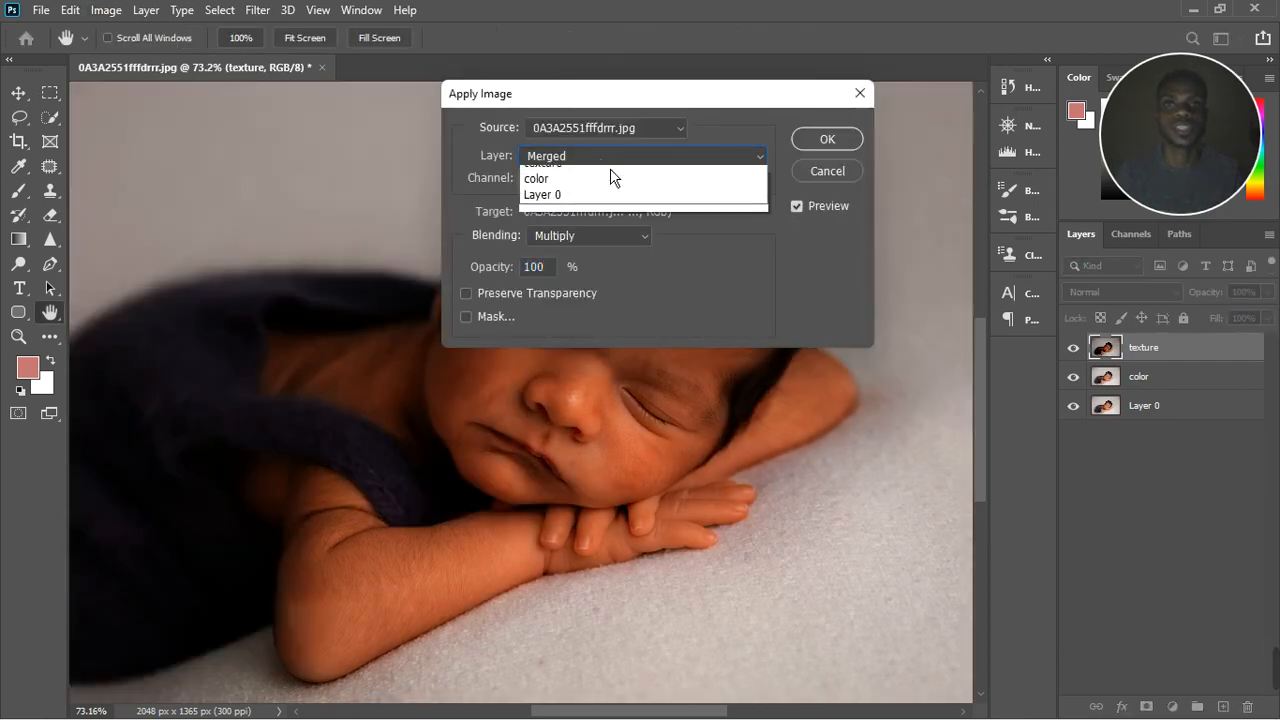
{"action": "left_click", "coordinate": [603, 226]}
{"action": "left_click", "coordinate": [596, 238]}
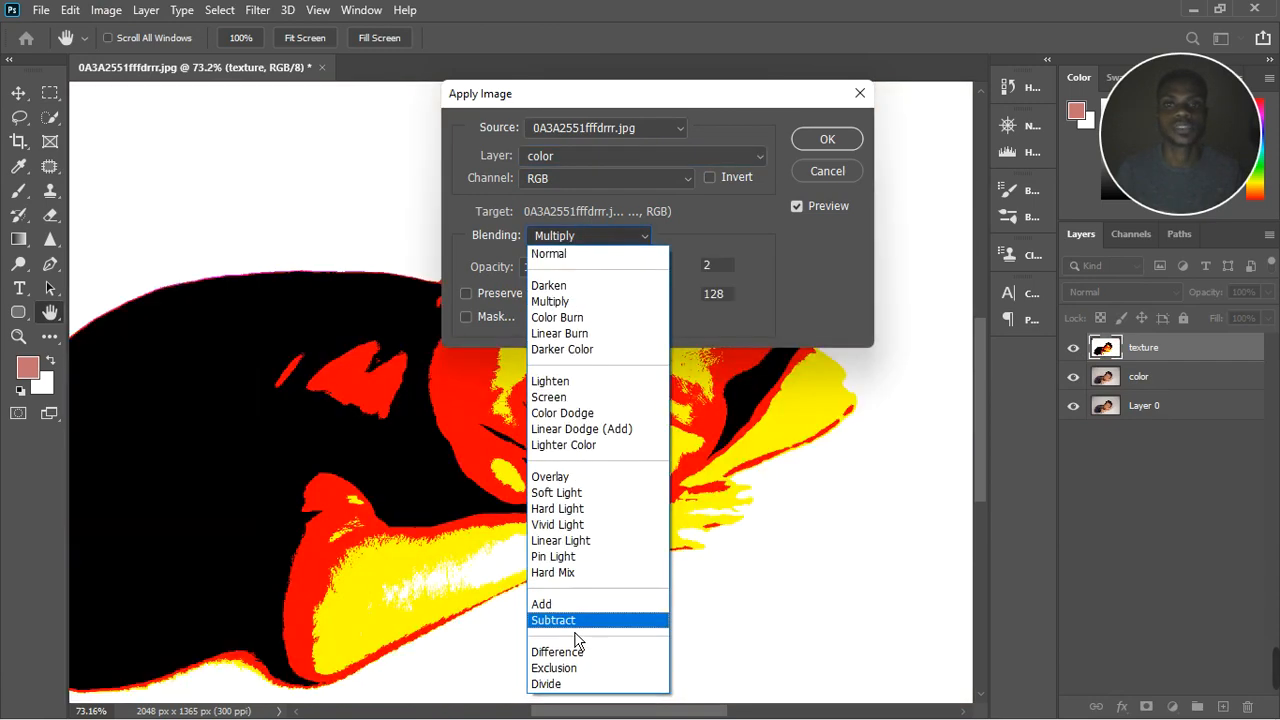
{"action": "left_click", "coordinate": [575, 626]}
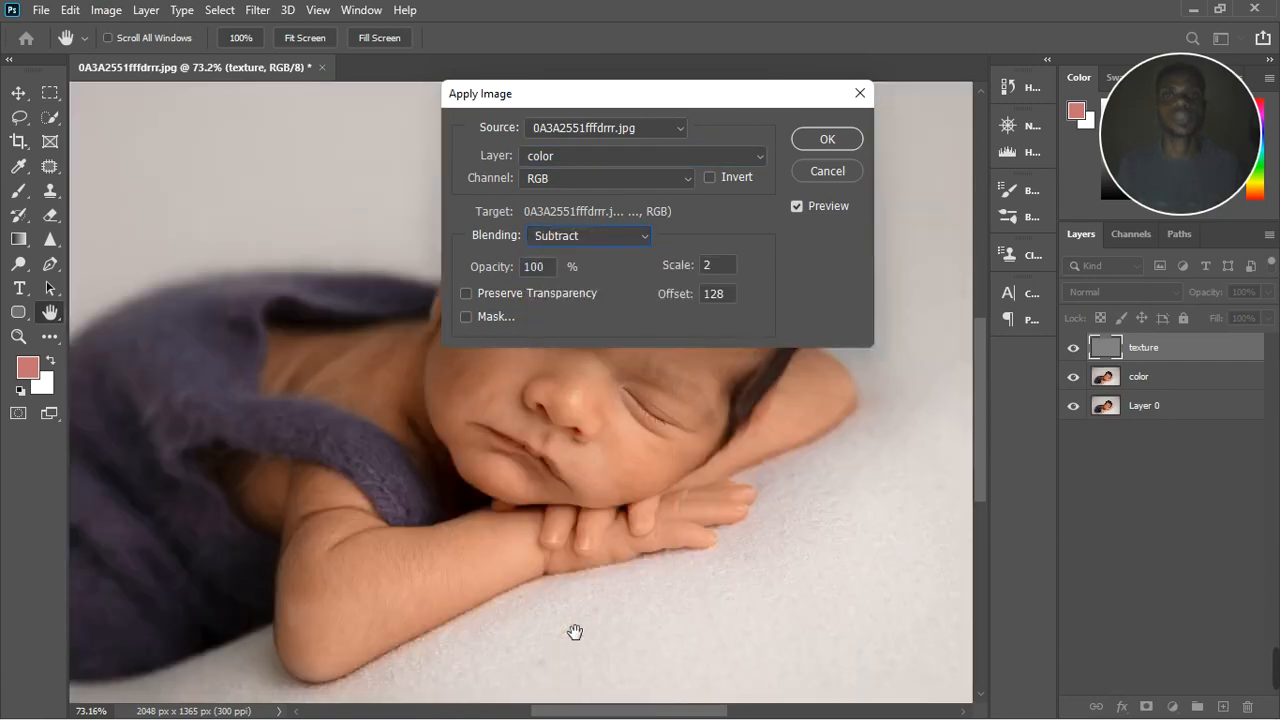
{"action": "left_click", "coordinate": [826, 140]}
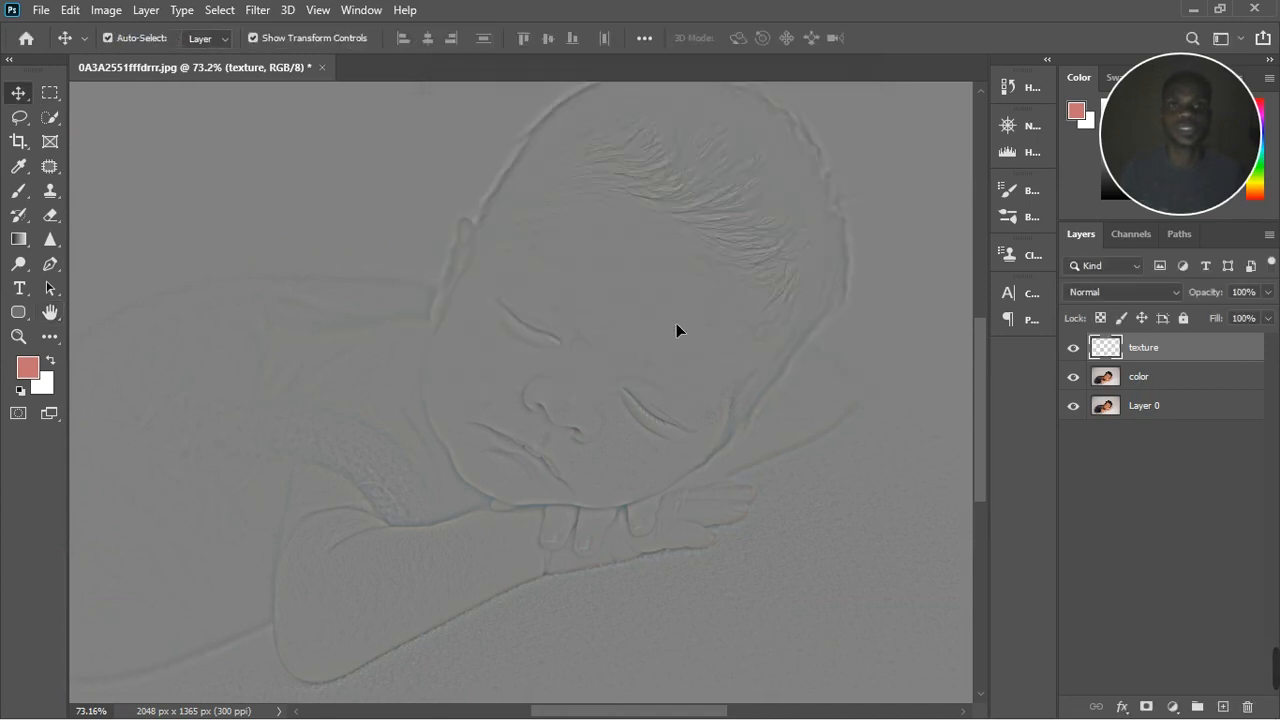
Step: Set the texture layer's blend mode to Linear Light
{"action": "scroll", "coordinate": [676, 324], "scroll_direction": "down", "scroll_amount": 3}
{"action": "left_click", "coordinate": [1150, 292]}
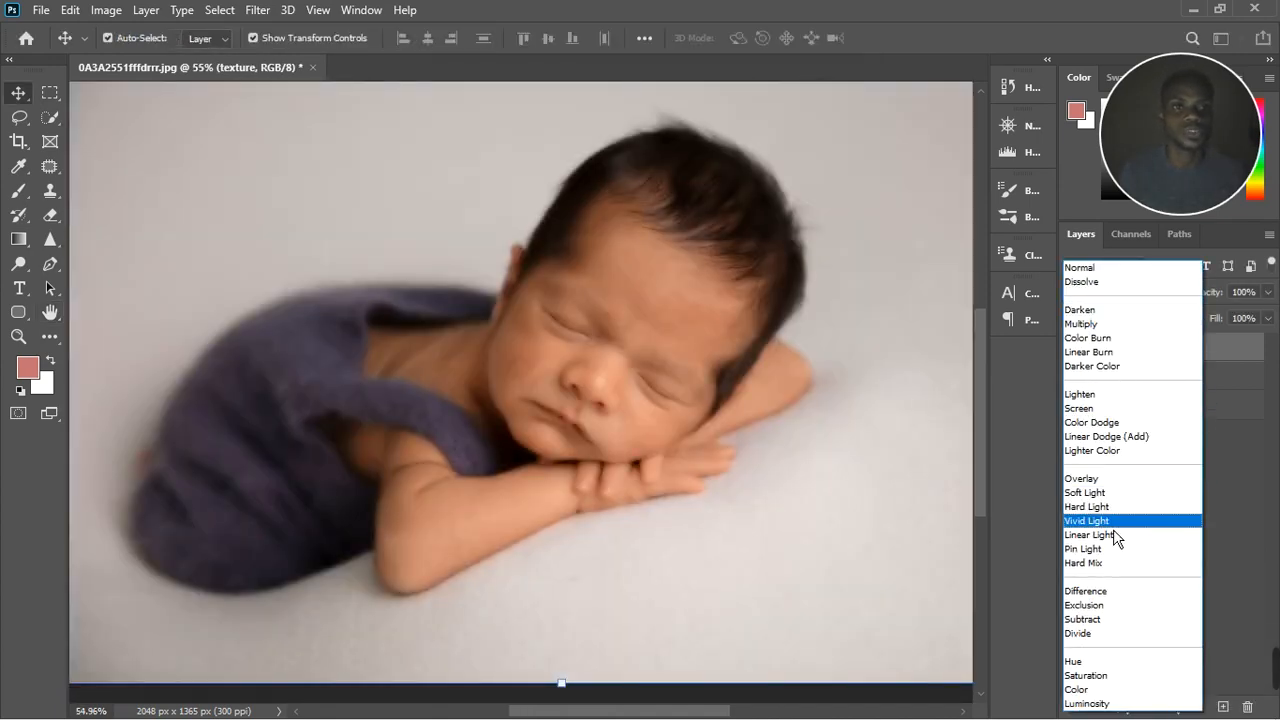
{"action": "left_click", "coordinate": [1115, 537]}
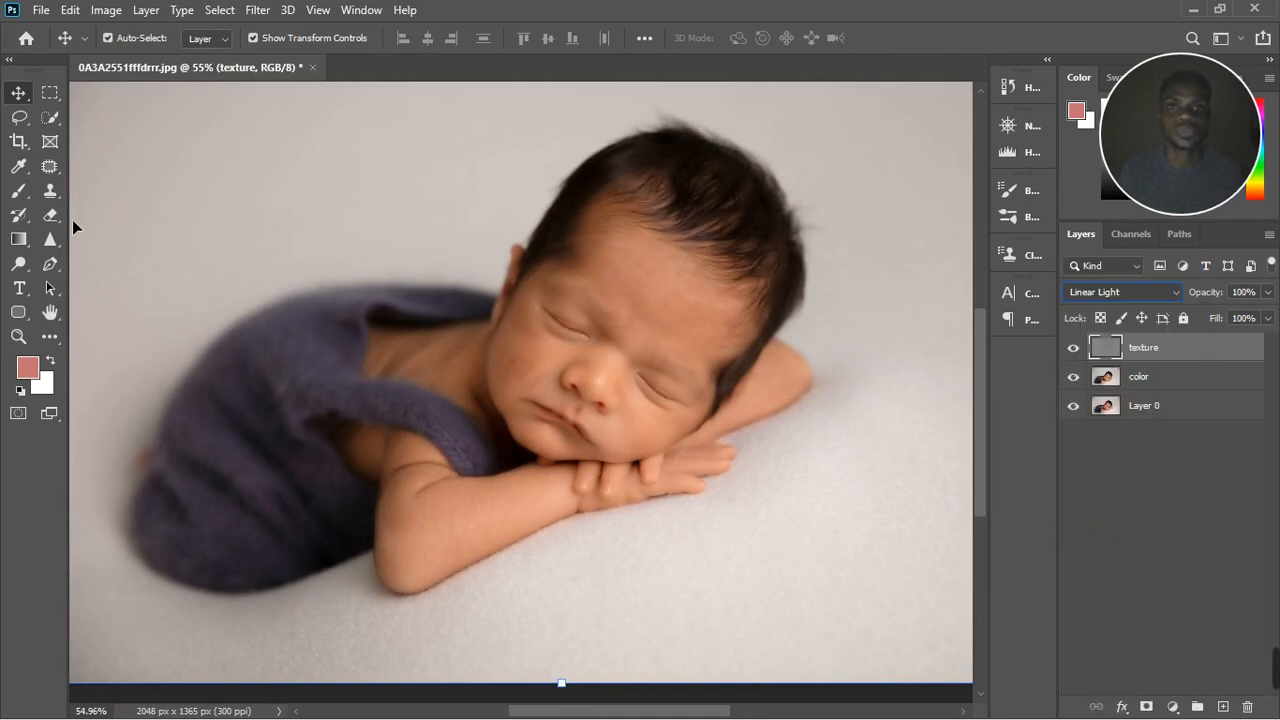
Step: Make the Mixer Brush the current brush variant and switch to the Clone Stamp tool
{"action": "left_click", "coordinate": [18, 191]}
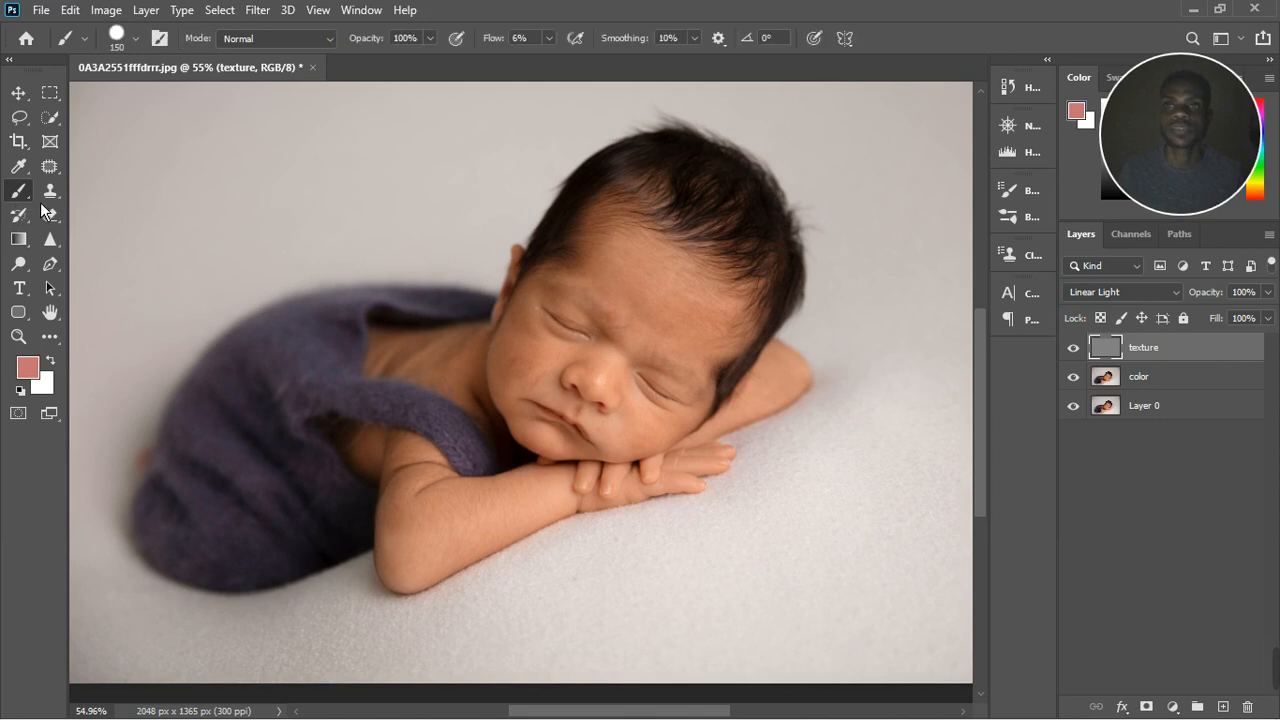
{"action": "left_click", "coordinate": [51, 191]}
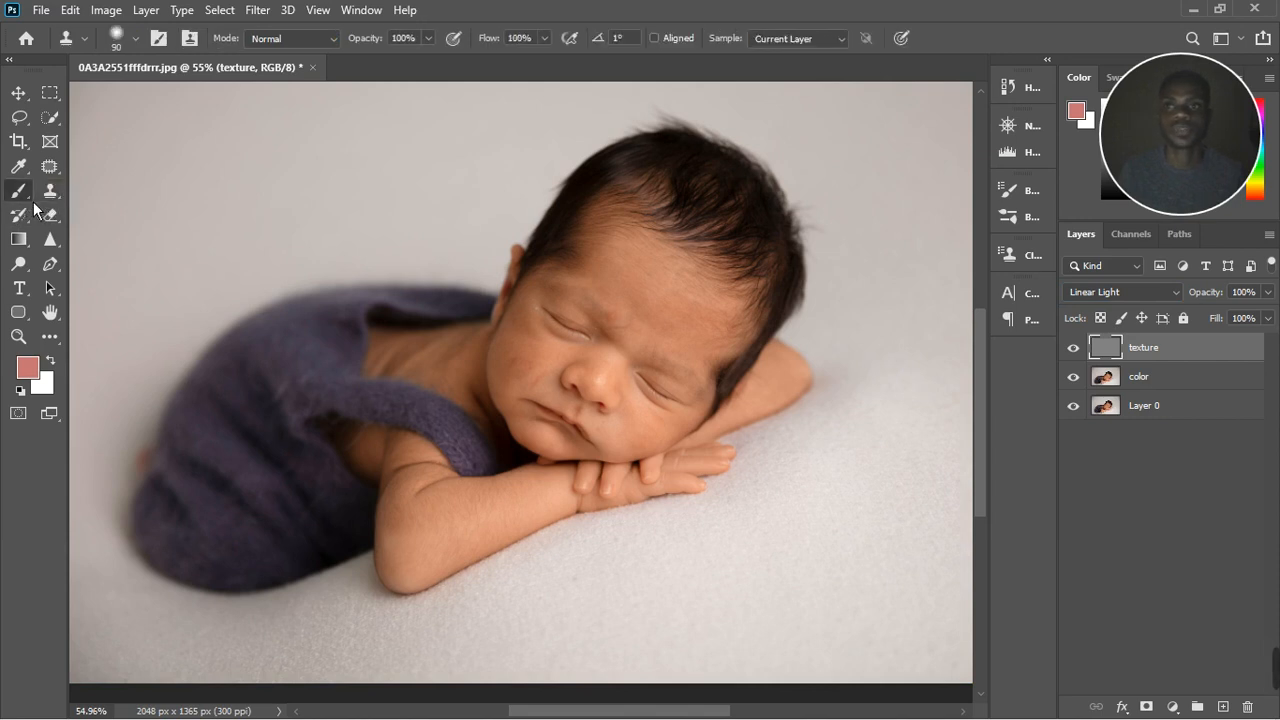
{"action": "left_click", "coordinate": [32, 203]}
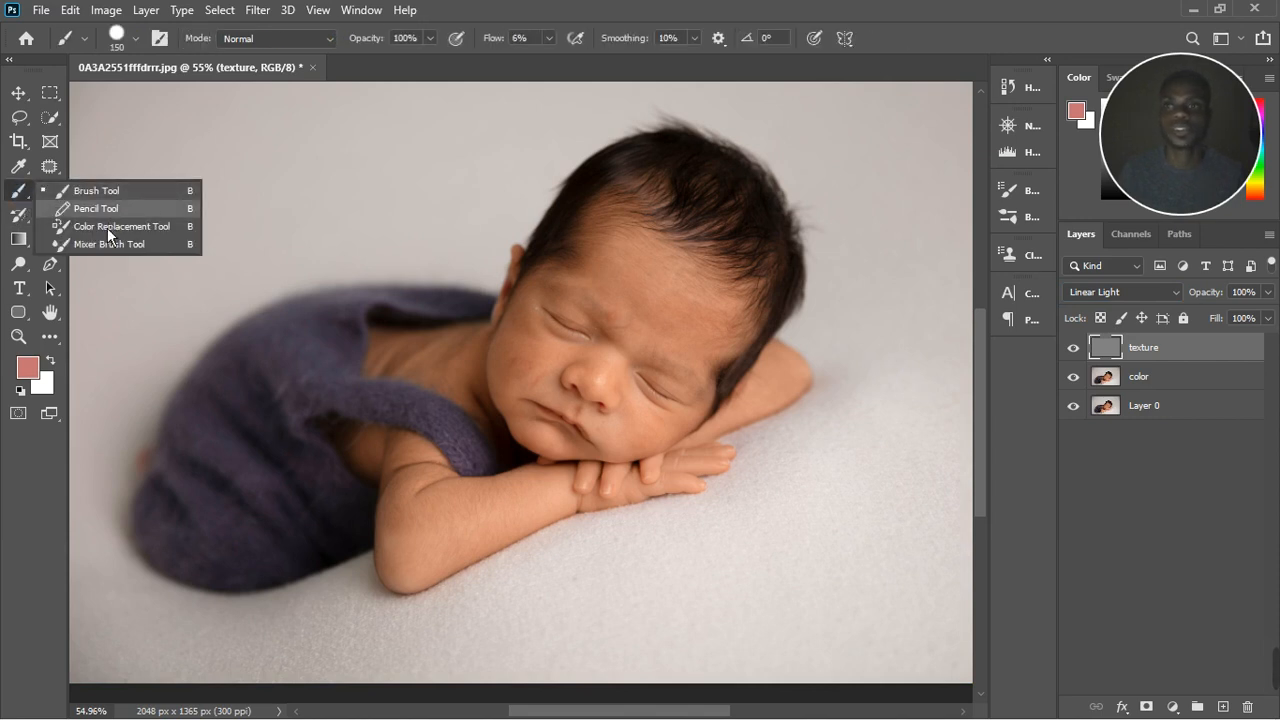
{"action": "left_click", "coordinate": [107, 248]}
{"action": "key", "text": "s"}
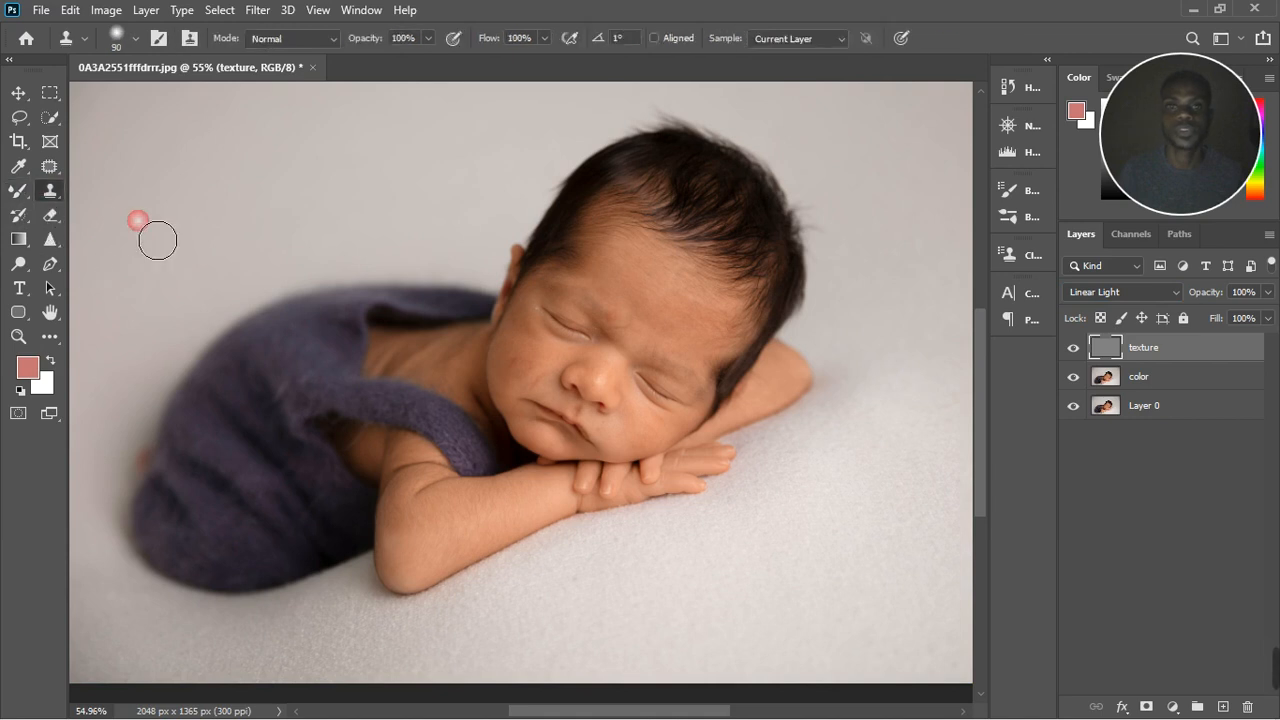
Step: Reduce the Clone Stamp brush size to 30 pixels for working on the baby's cheek
{"action": "scroll", "coordinate": [757, 349], "scroll_direction": "up", "scroll_amount": 5}
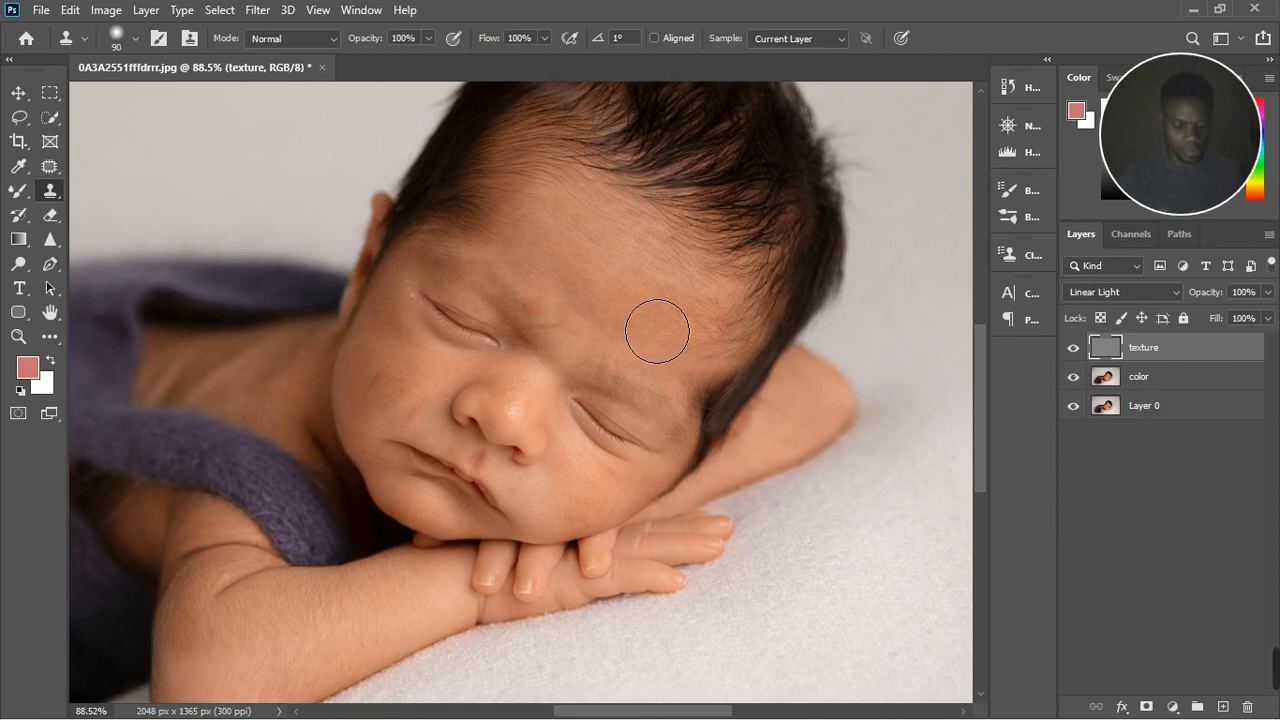
{"action": "key", "text": "bracketleft"}
{"action": "key", "text": "bracketleft"}
{"action": "key", "text": "bracketleft"}
{"action": "key", "text": "bracketleft"}
{"action": "key", "text": "bracketleft"}
{"action": "key", "text": "bracketleft"}
{"action": "key", "text": "bracketleft"}
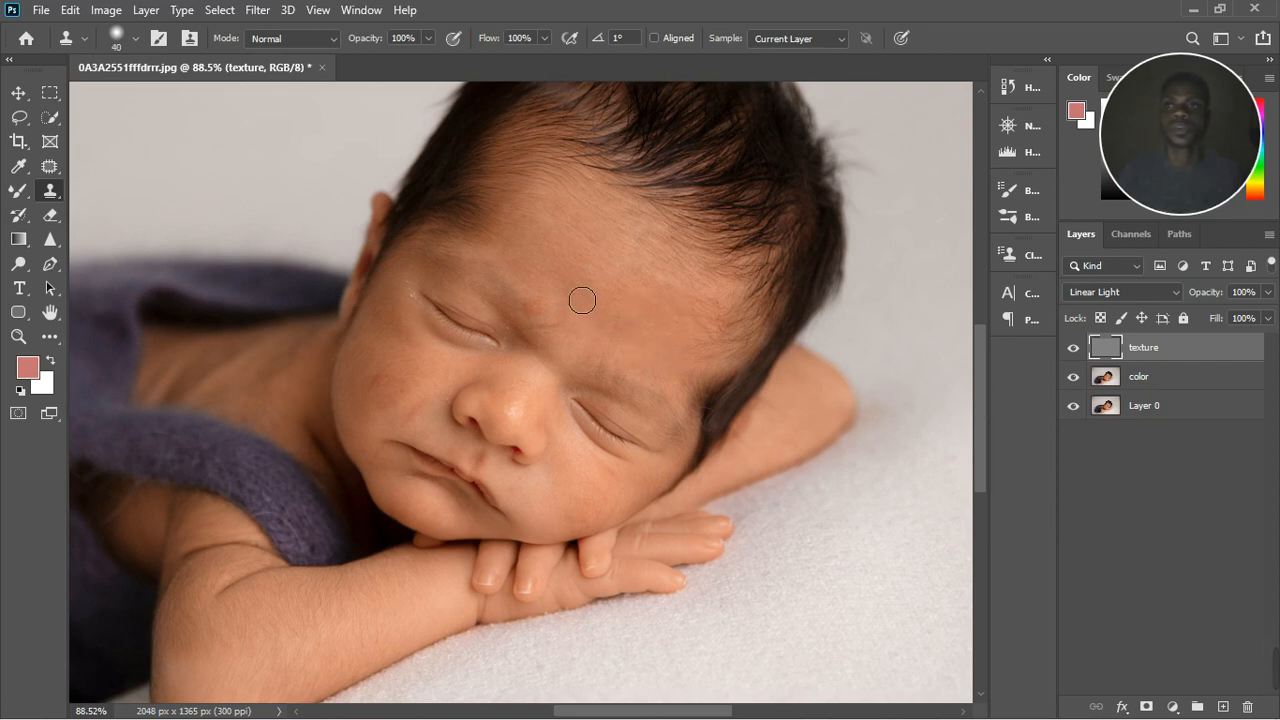
{"action": "key", "text": "bracketright"}
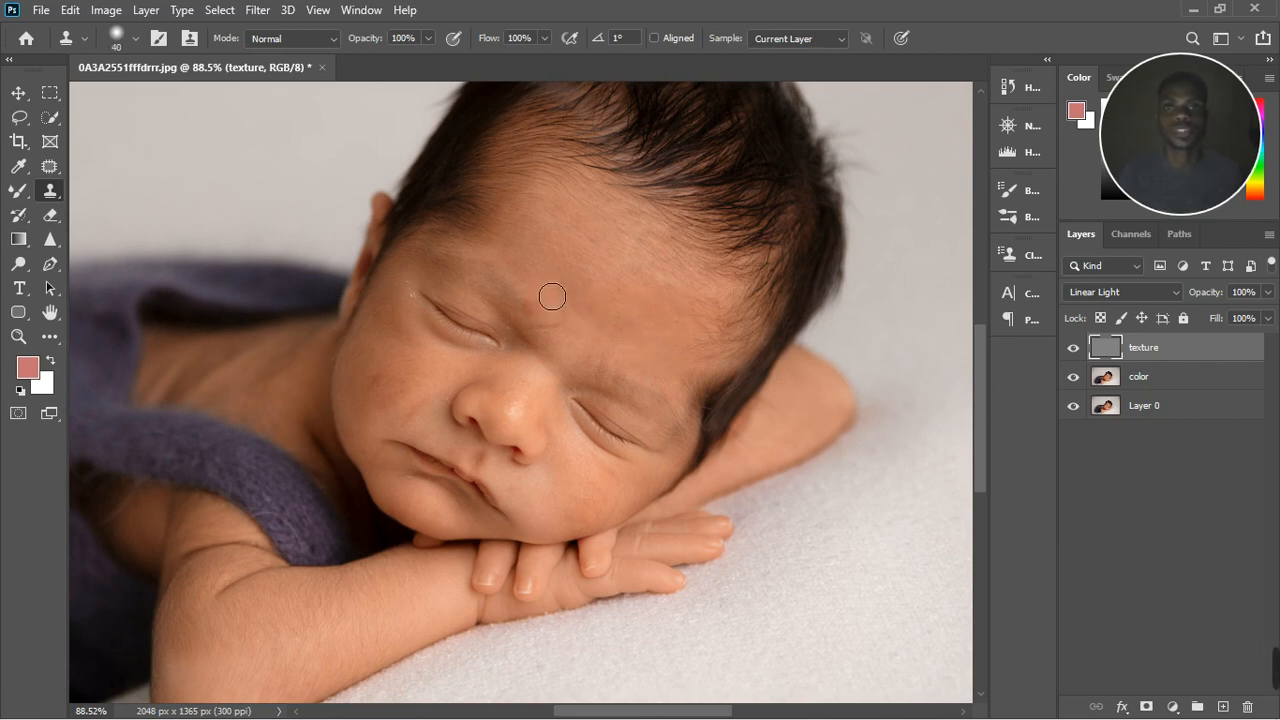
{"action": "scroll", "coordinate": [385, 429], "scroll_direction": "up", "scroll_amount": 3}
{"action": "scroll", "coordinate": [385, 433], "scroll_direction": "up", "scroll_amount": 4}
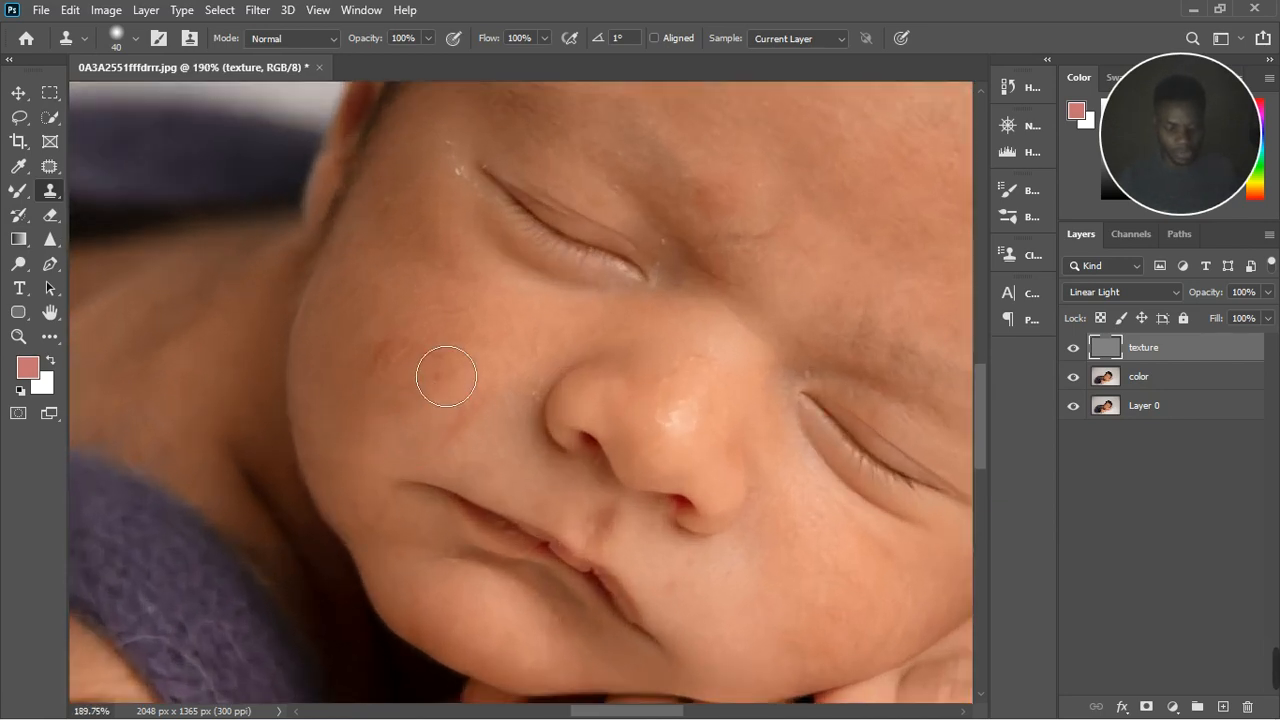
{"action": "key", "text": "bracketleft"}
{"action": "key", "text": "bracketleft"}
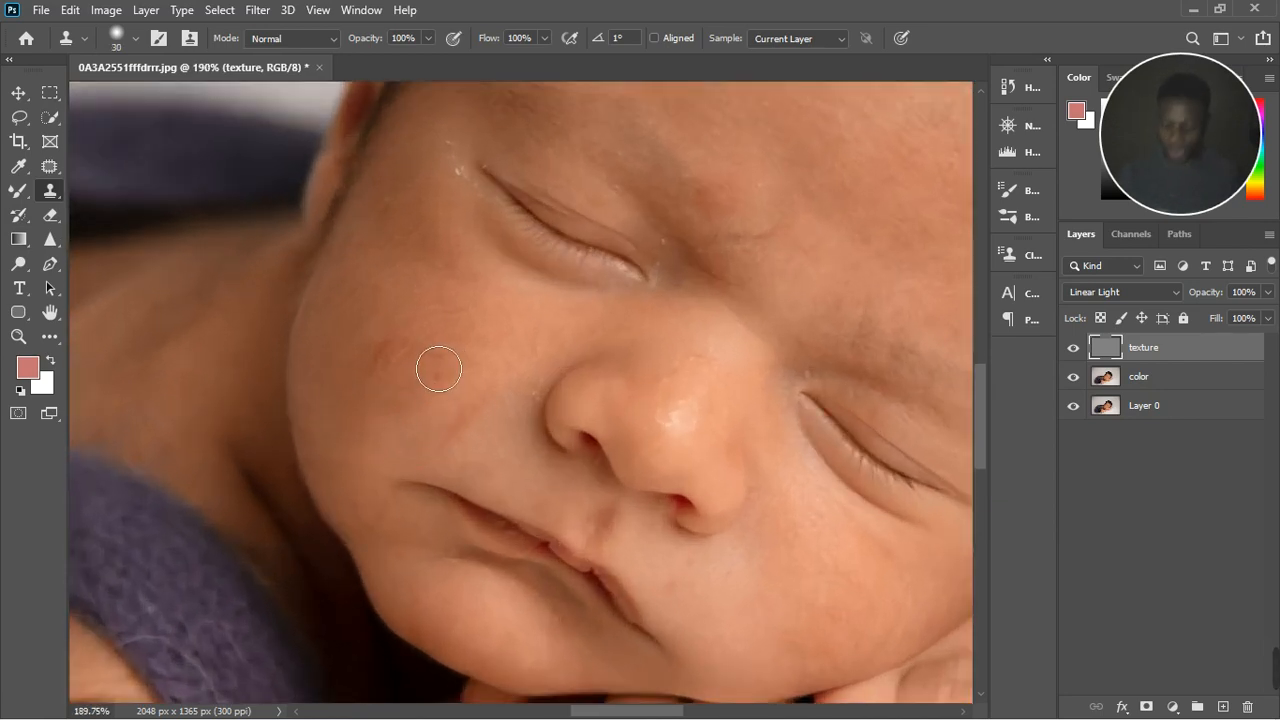
Step: Clone clean skin texture over the red marks on the cheek below the baby's upper eye, undoing a stray stroke
{"action": "left_click", "coordinate": [375, 434], "text": "alt"}
{"action": "left_click", "coordinate": [386, 356]}
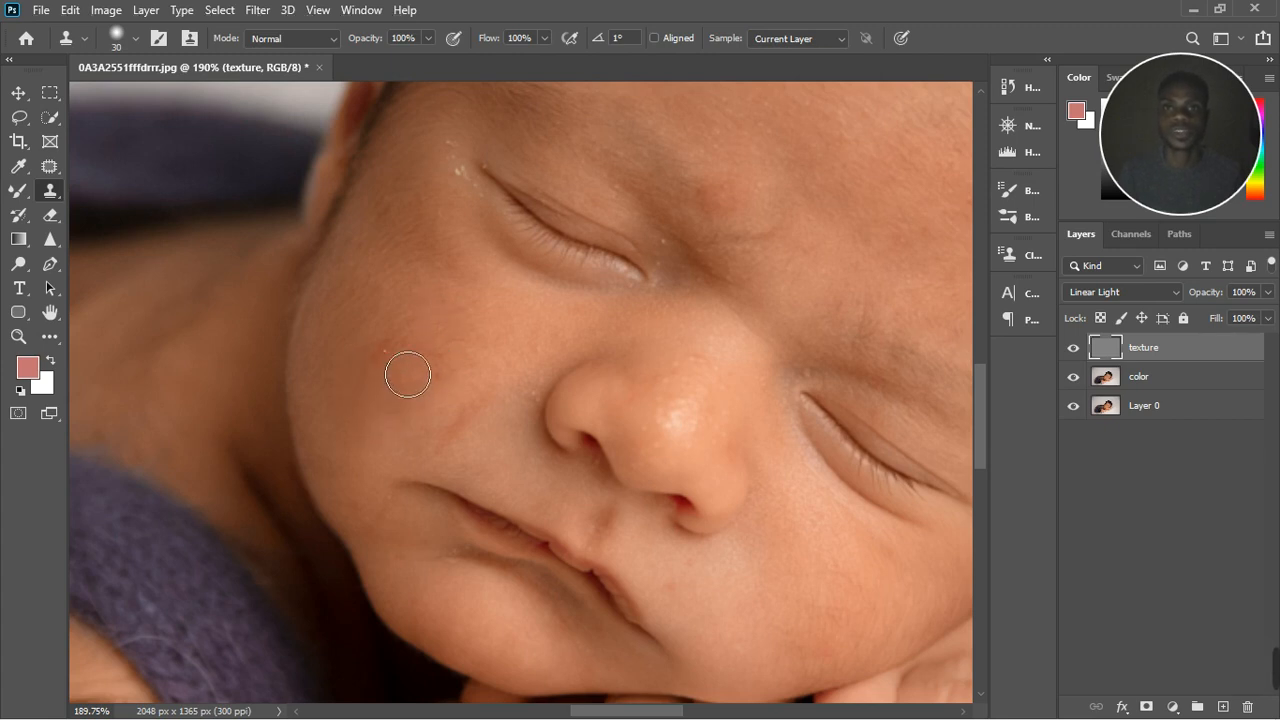
{"action": "left_click", "coordinate": [392, 413]}
{"action": "key", "text": "ctrl+z"}
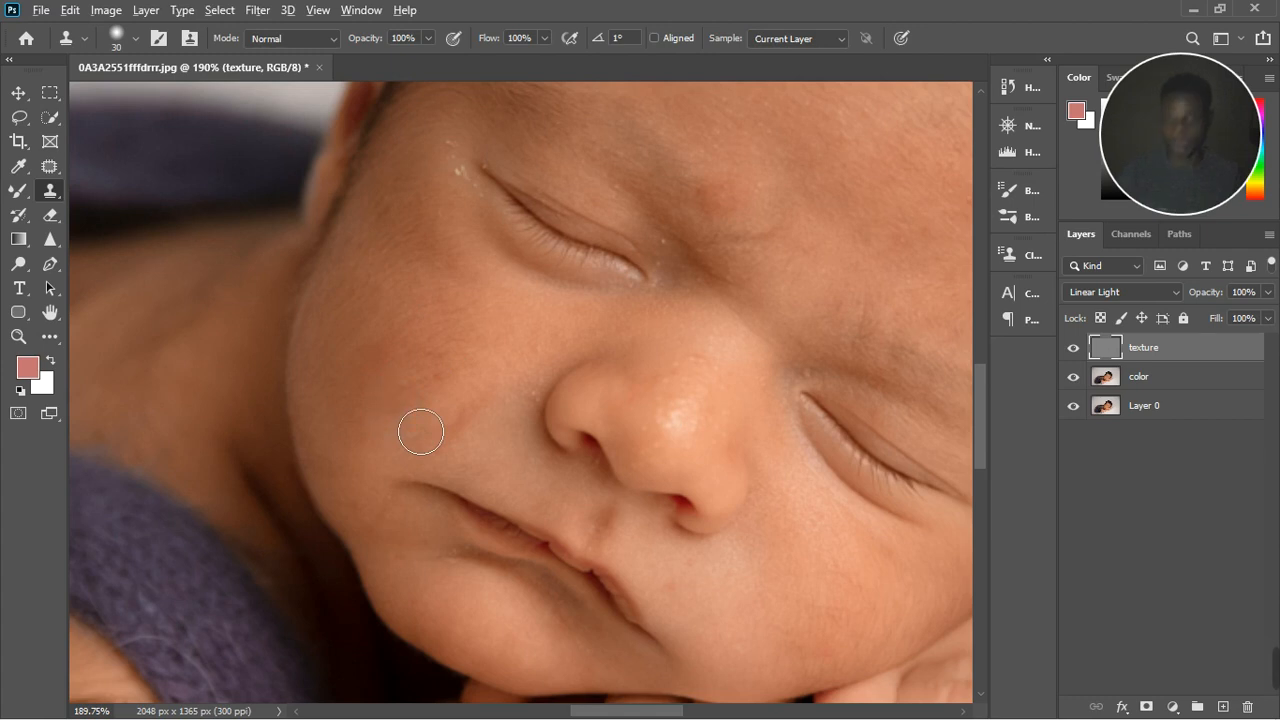
{"action": "left_click", "coordinate": [397, 407], "text": "alt"}
{"action": "left_click", "coordinate": [433, 377]}
{"action": "left_click", "coordinate": [401, 420]}
{"action": "left_click", "coordinate": [502, 386]}
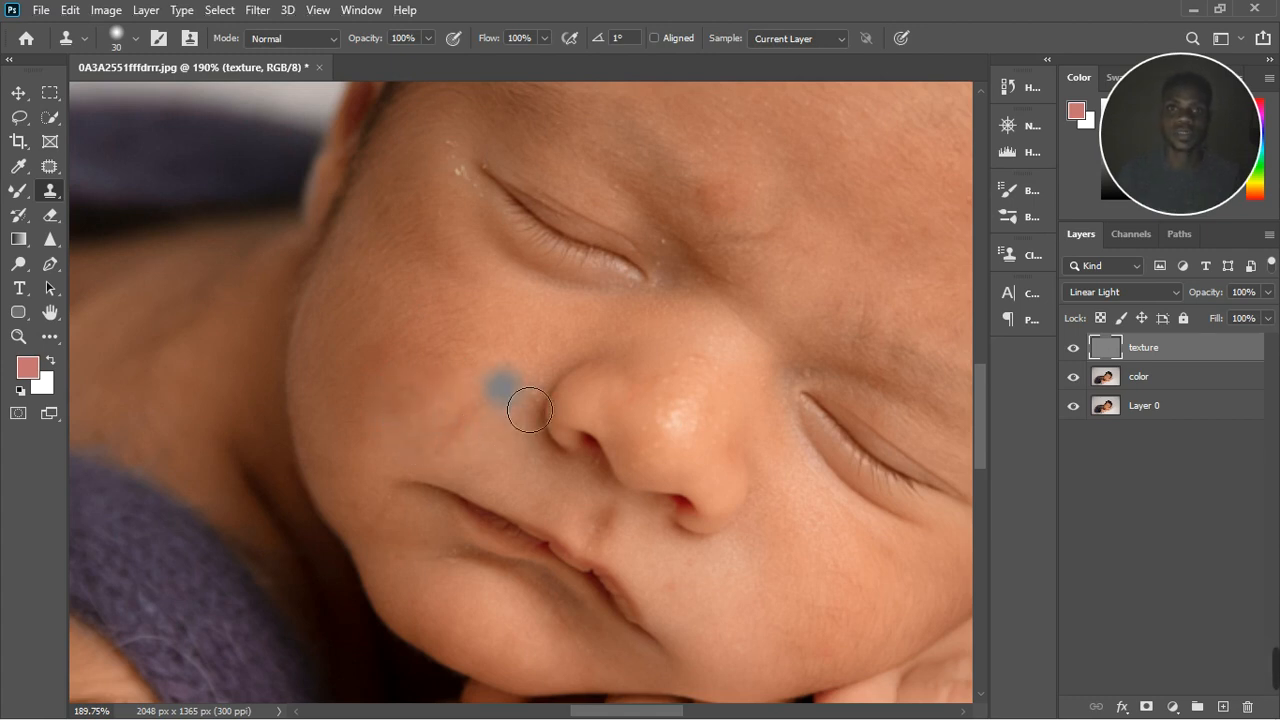
Step: Clone over the fine red line between the cheek and the nose with the Clone Stamp at 10 pixels
{"action": "key", "text": "bracketleft"}
{"action": "key", "text": "bracketleft"}
{"action": "key", "text": "bracketleft"}
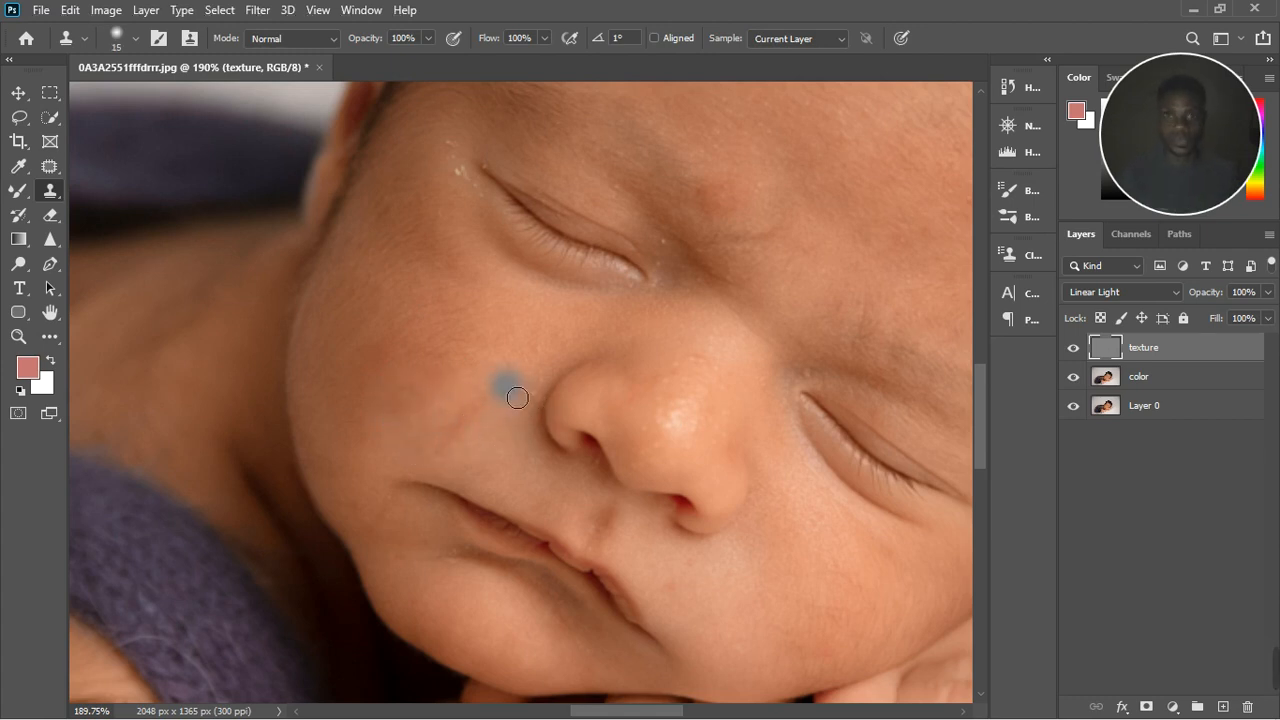
{"action": "key", "text": "bracketleft"}
{"action": "left_click", "coordinate": [514, 395]}
{"action": "left_click", "coordinate": [515, 393], "text": "alt"}
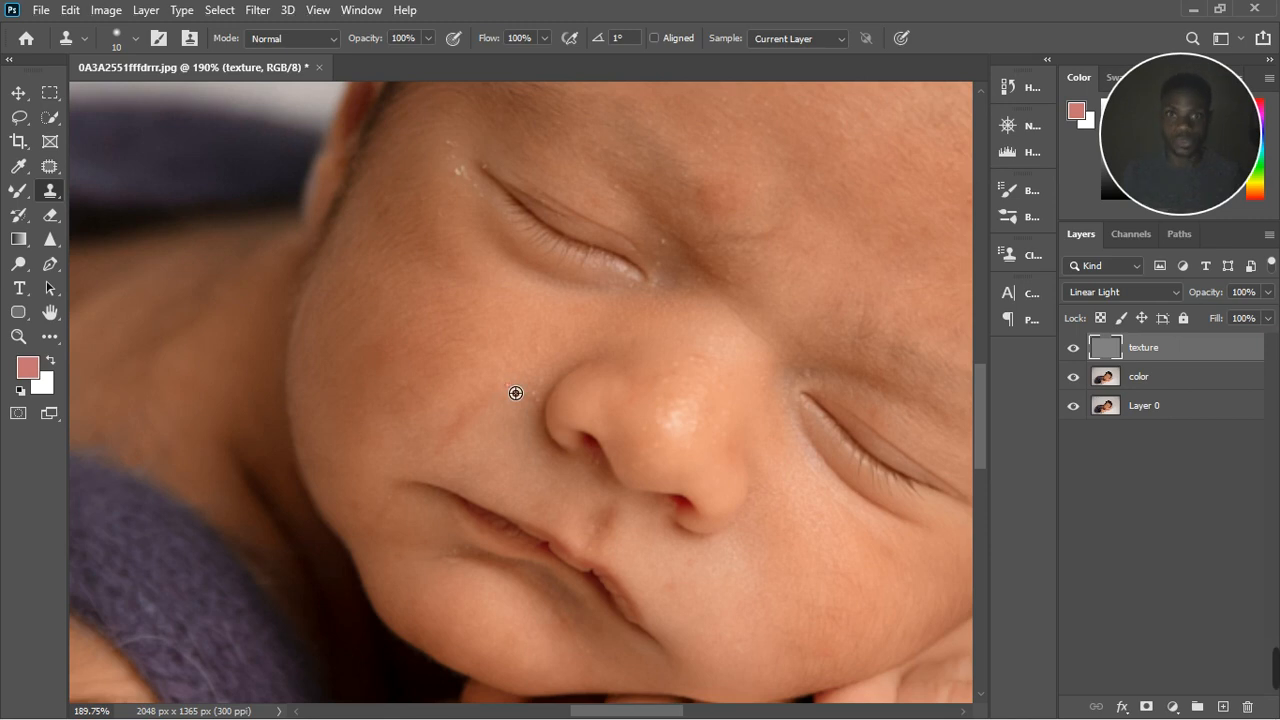
{"action": "left_click", "coordinate": [476, 425]}
{"action": "left_click", "coordinate": [457, 448]}
{"action": "left_click", "coordinate": [480, 421]}
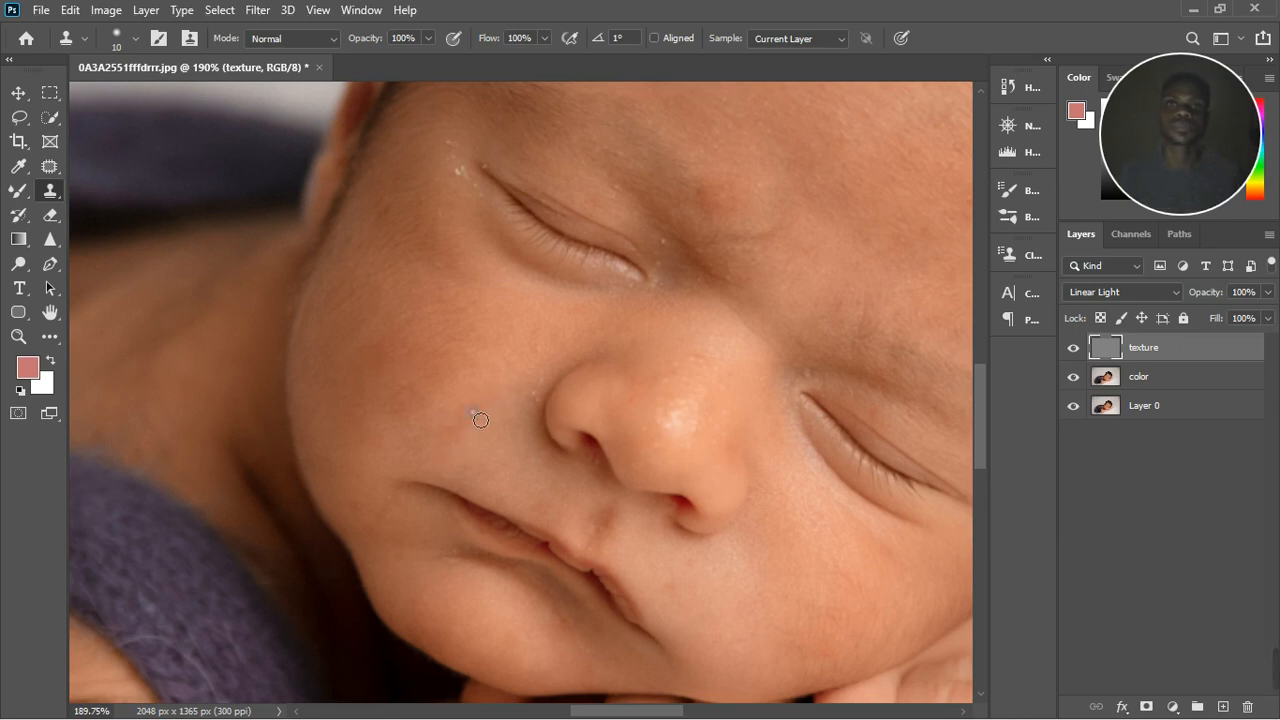
{"action": "left_click", "coordinate": [491, 382], "text": "alt"}
Step: Clone out the white specks at the outer corner of the baby's upper eye and on the skin just below it
{"action": "left_click_drag", "start_coordinate": [478, 184], "coordinate": [455, 208]}
{"action": "key", "text": "super"}
{"action": "left_click", "coordinate": [466, 178]}
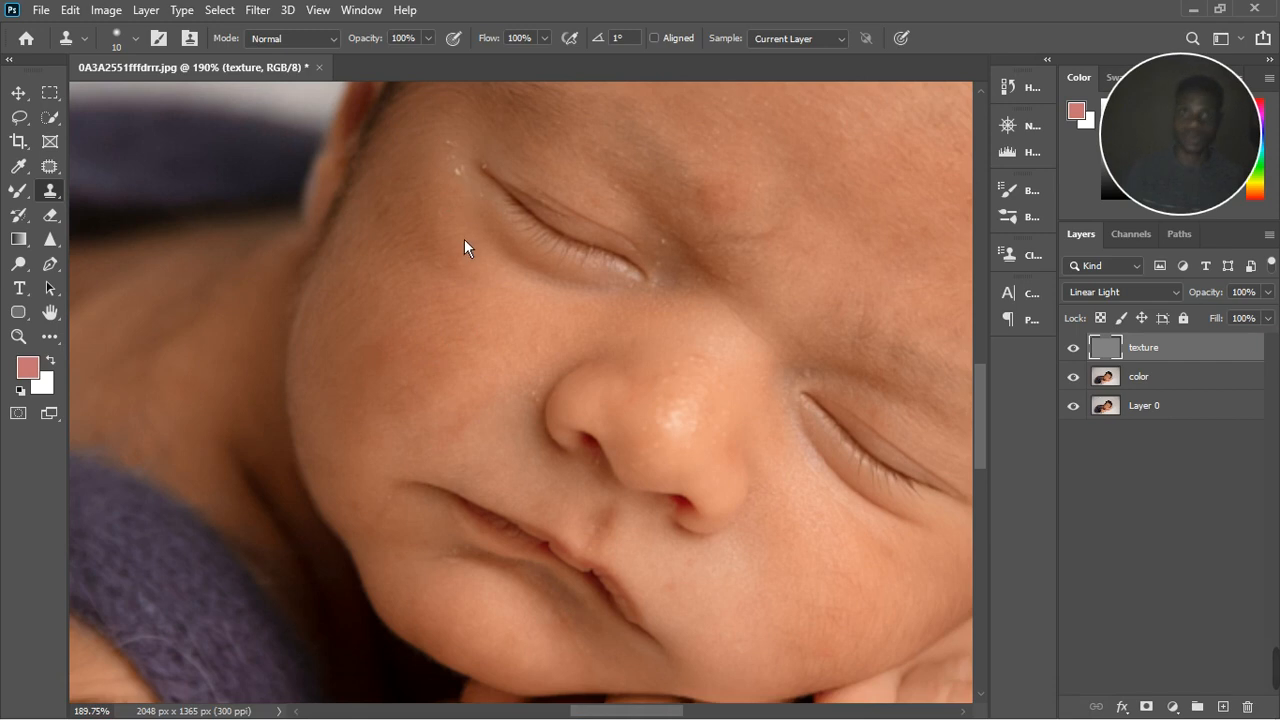
{"action": "key", "text": "super"}
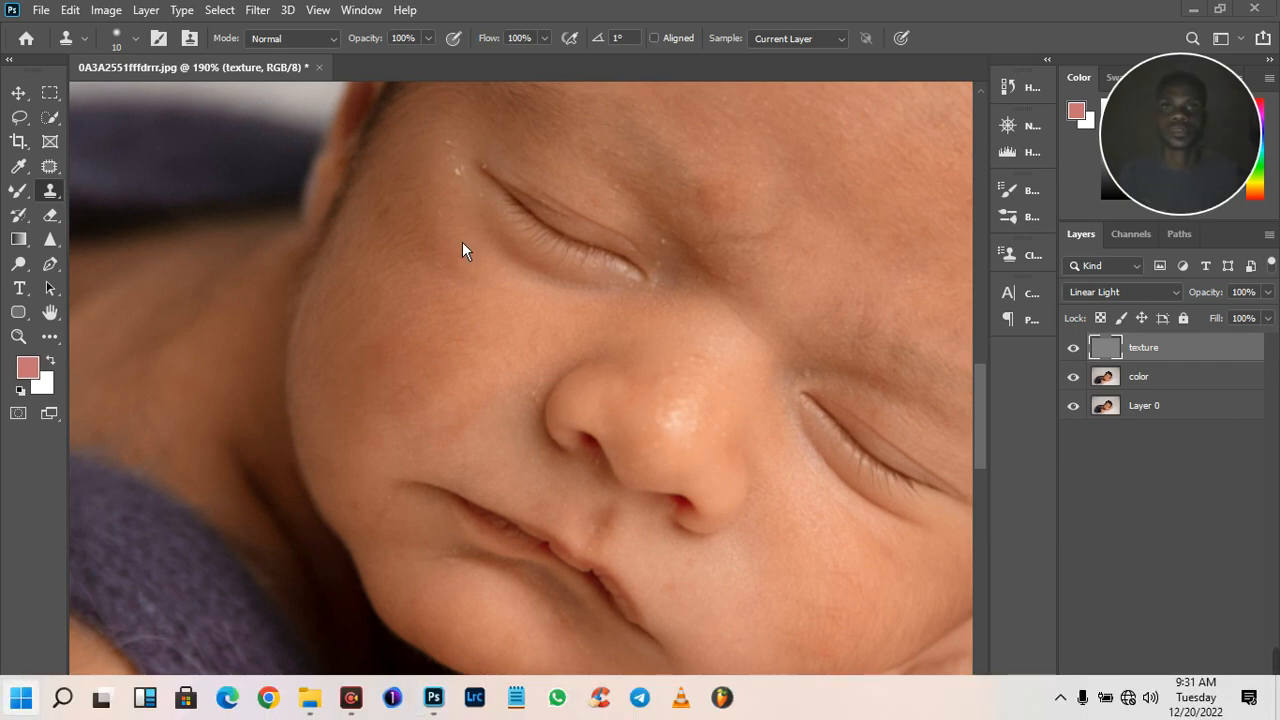
{"action": "left_click", "coordinate": [457, 192], "text": "alt"}
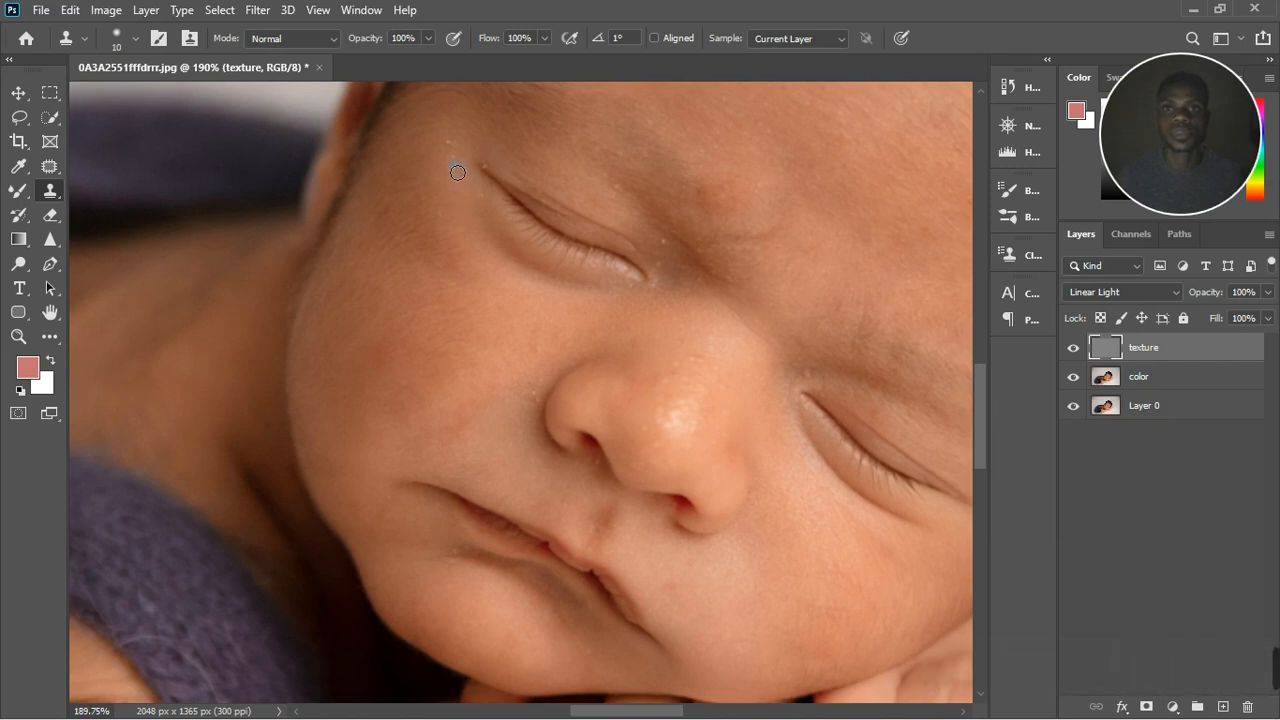
{"action": "left_click", "coordinate": [462, 165]}
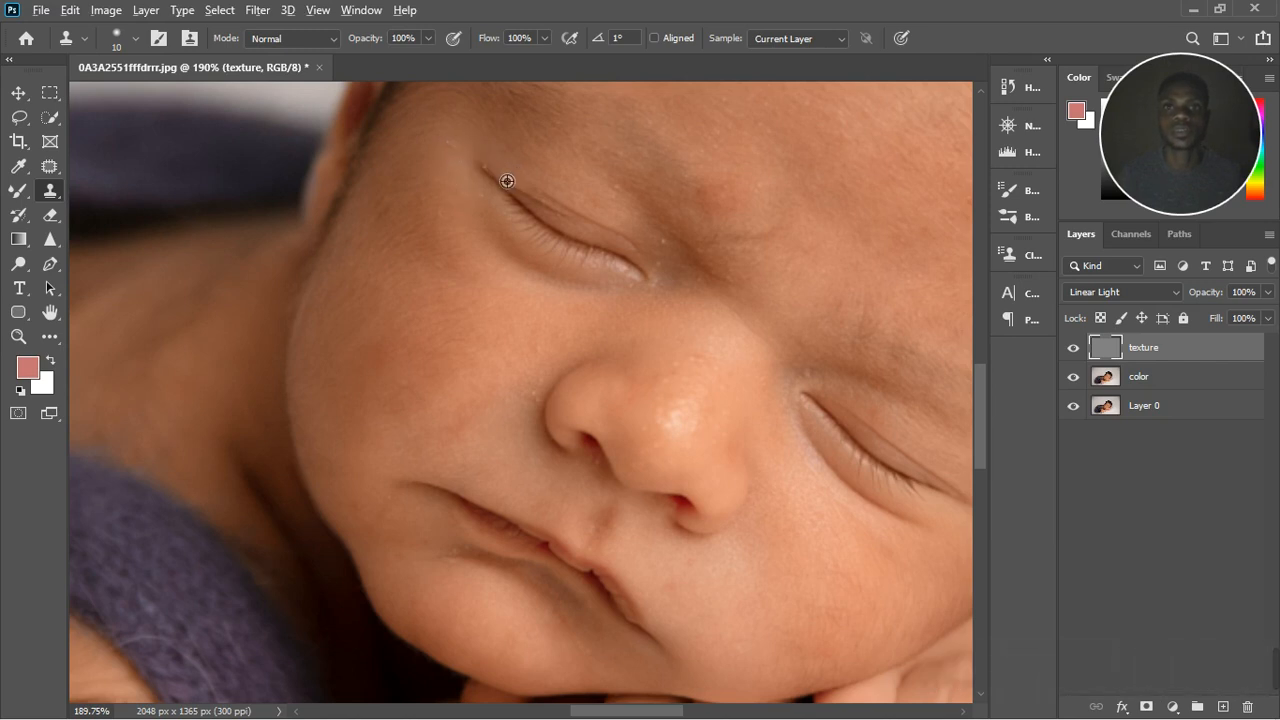
{"action": "left_click", "coordinate": [515, 209]}
{"action": "left_click", "coordinate": [420, 247], "text": "alt"}
{"action": "left_click", "coordinate": [461, 244]}
{"action": "left_click", "coordinate": [467, 222], "text": "alt"}
{"action": "left_click", "coordinate": [449, 223]}
Step: Clone clean texture over the small specks on the skin beside the nostril
{"action": "left_click", "coordinate": [553, 370], "text": "alt"}
{"action": "left_click", "coordinate": [534, 403]}
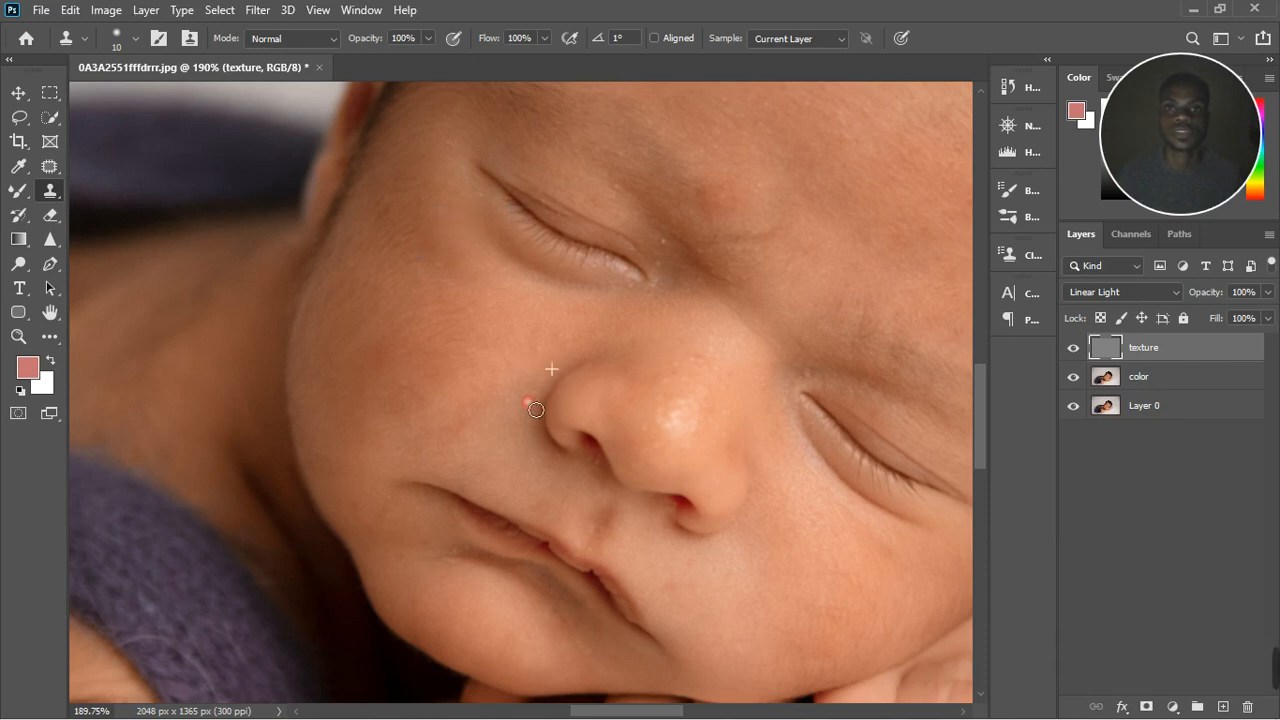
{"action": "left_click", "coordinate": [537, 381]}
{"action": "left_click", "coordinate": [526, 419], "text": "alt"}
{"action": "left_click", "coordinate": [541, 393]}
Step: Put the texture and color layers together into a new layer group
{"action": "scroll", "coordinate": [537, 420], "scroll_direction": "down", "scroll_amount": 5}
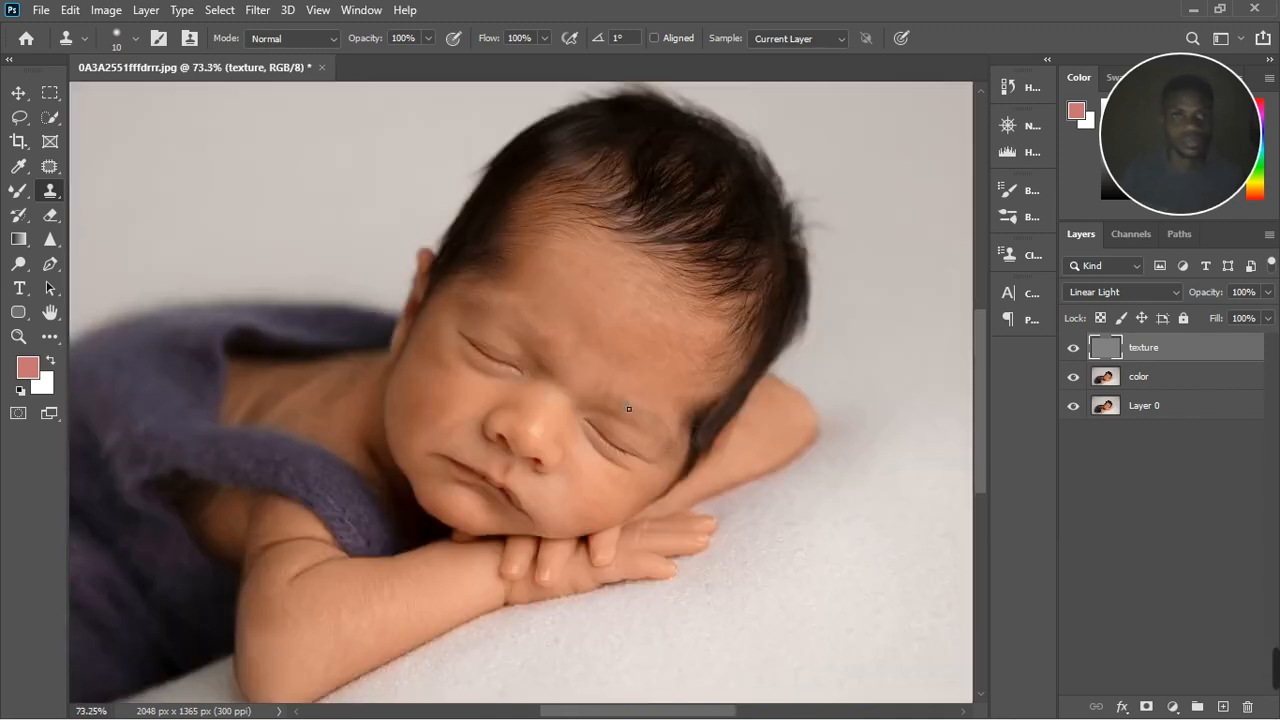
{"action": "scroll", "coordinate": [614, 334], "scroll_direction": "up", "scroll_amount": 4}
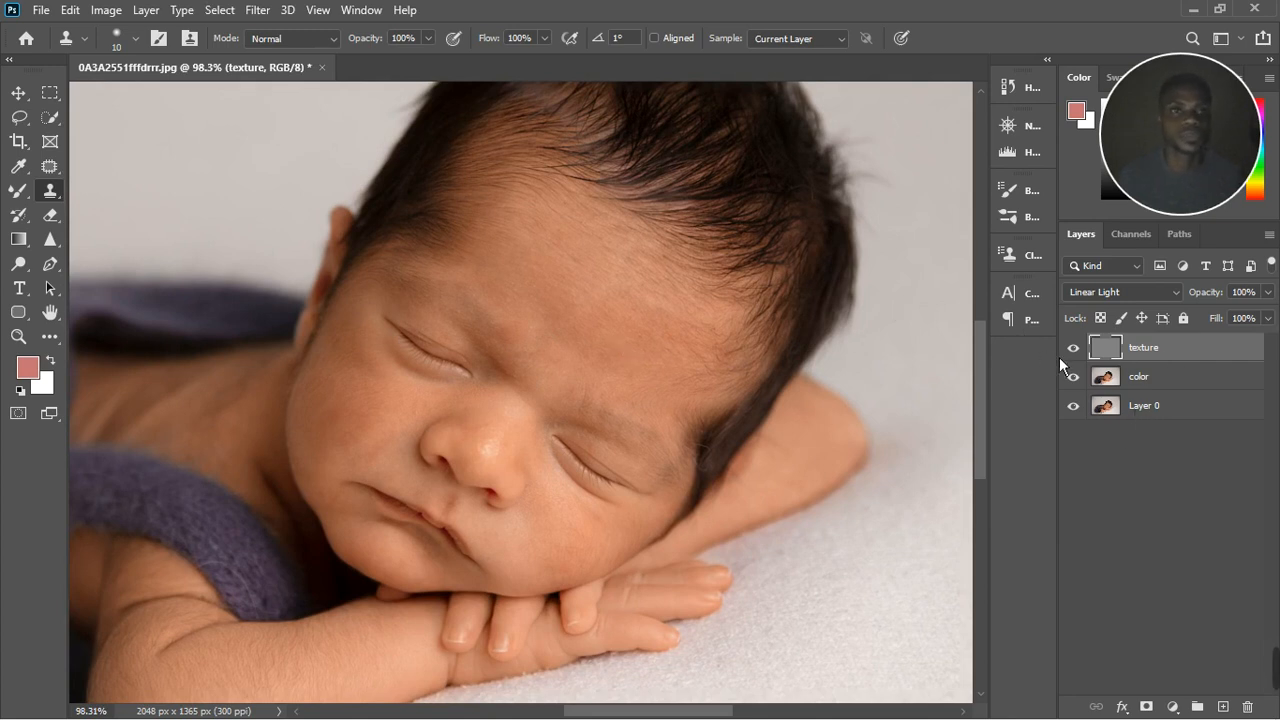
{"action": "left_click", "coordinate": [1166, 389], "text": "shift"}
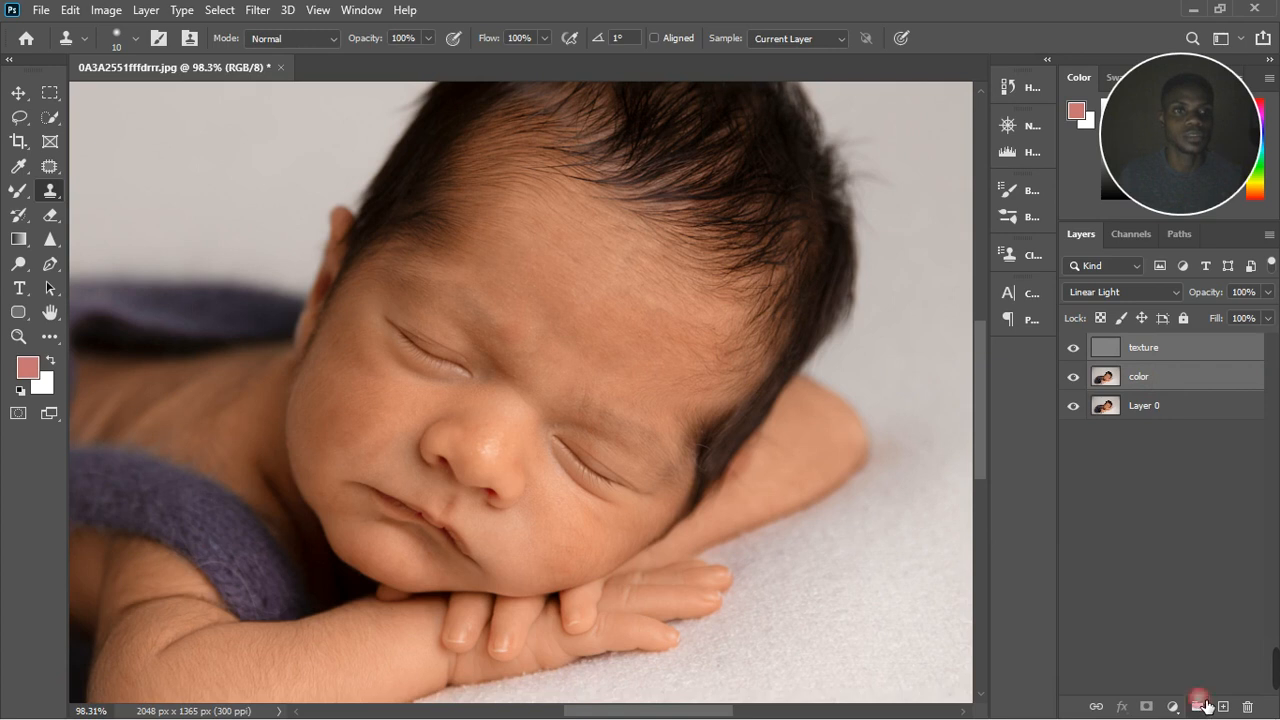
{"action": "left_click", "coordinate": [1199, 707]}
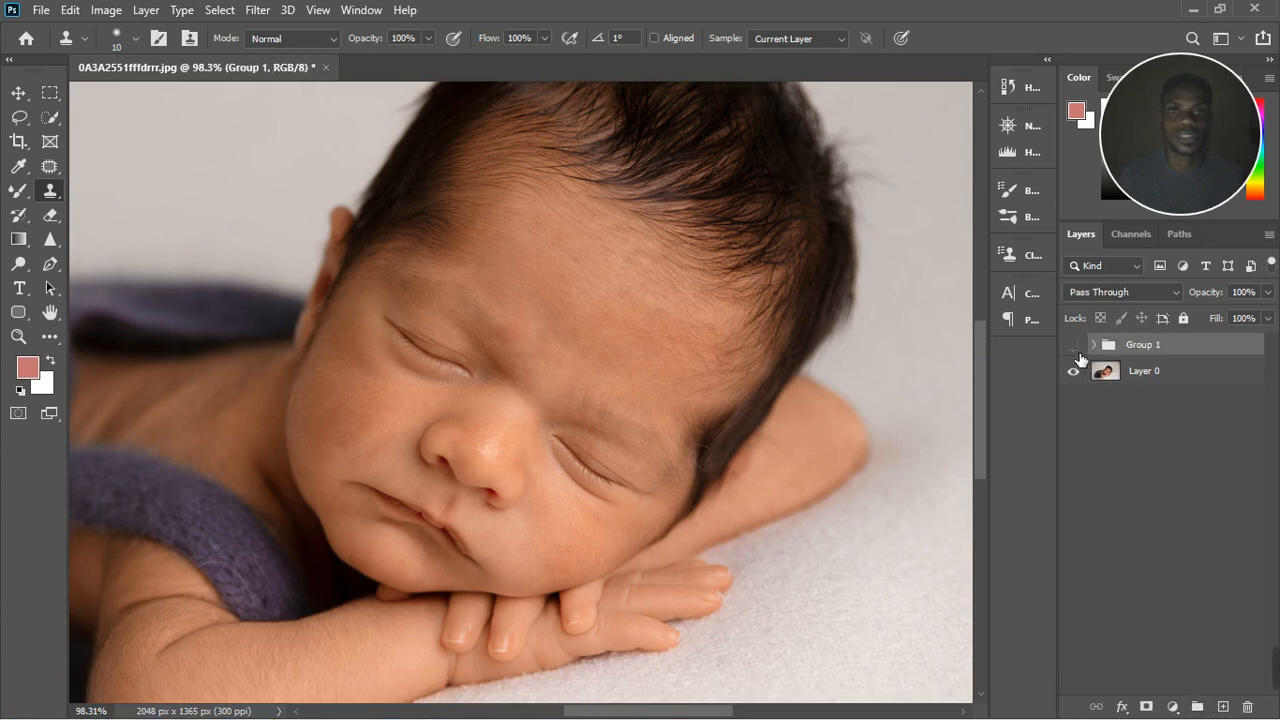
Step: Toggle the layer group's visibility to compare the photo before and after retouching, leaving the group visible
{"action": "left_click", "coordinate": [1074, 346]}
{"action": "left_click", "coordinate": [1074, 346]}
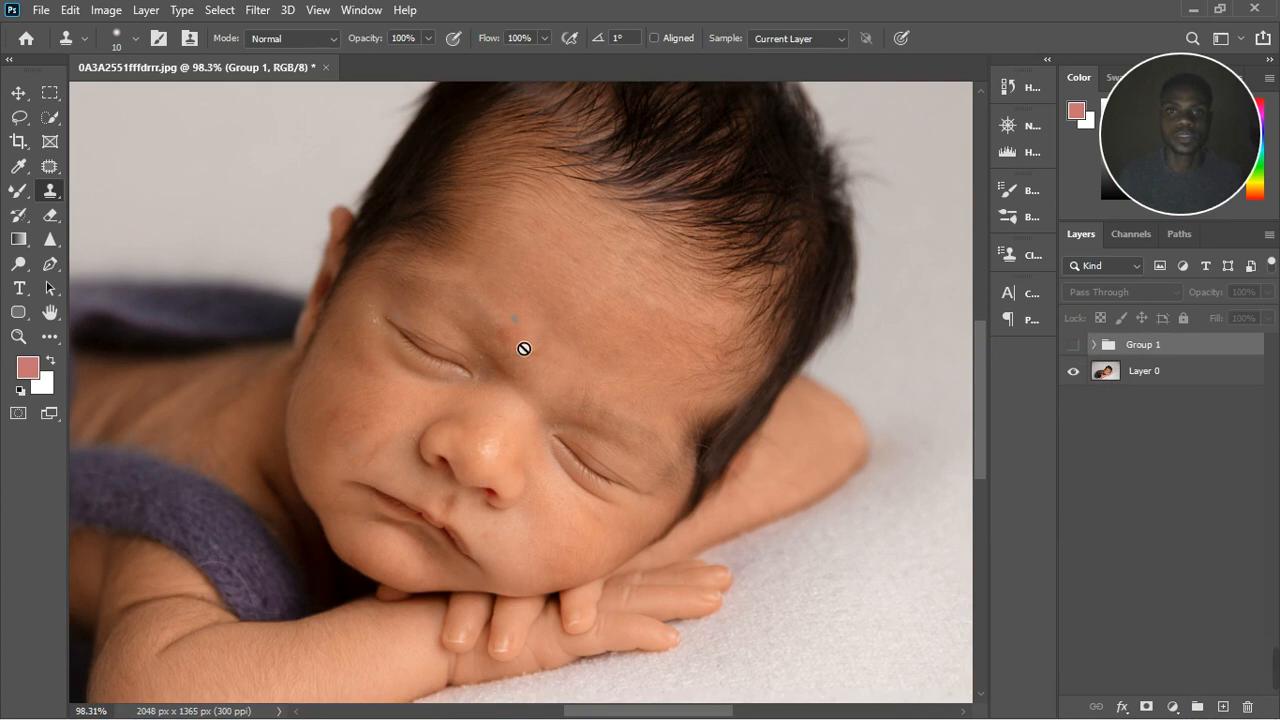
{"action": "left_click", "coordinate": [1083, 347]}
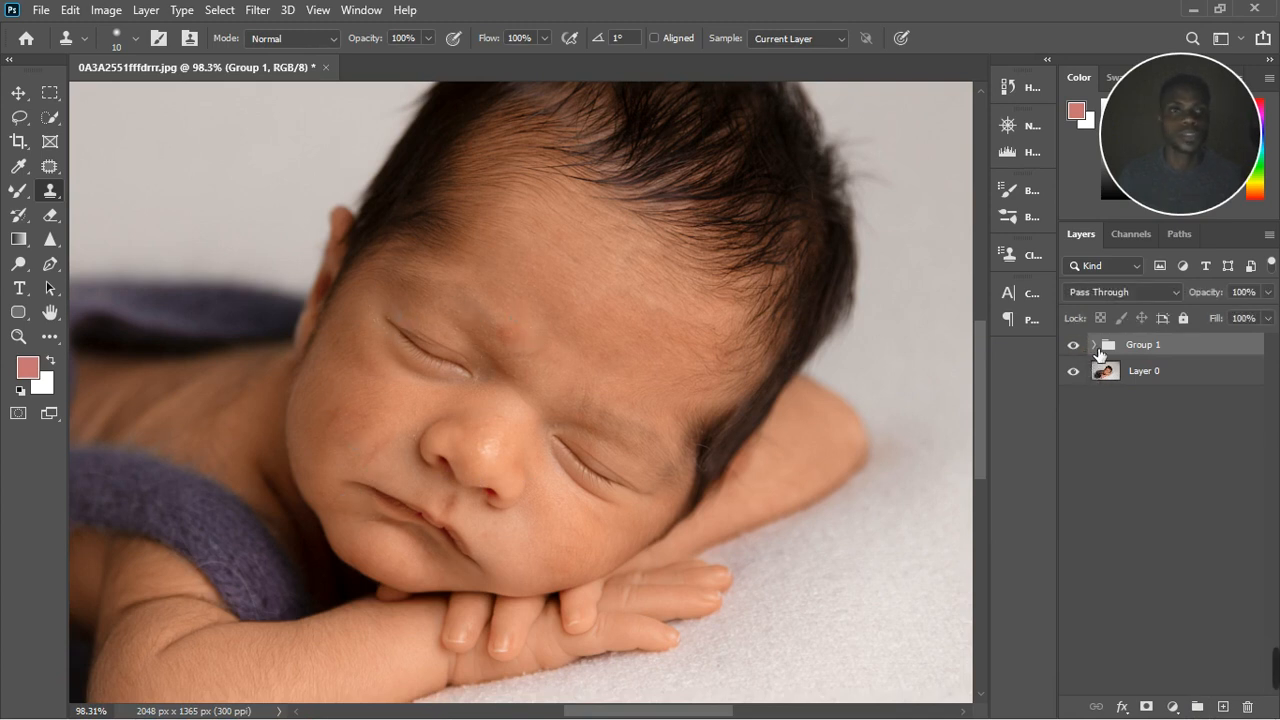
Step: Blend the uneven skin tone on the forehead and between the eyebrows on the group's color layer, using the Mixer Brush reduced to size 30
{"action": "left_click", "coordinate": [1093, 344]}
{"action": "left_click", "coordinate": [1166, 412]}
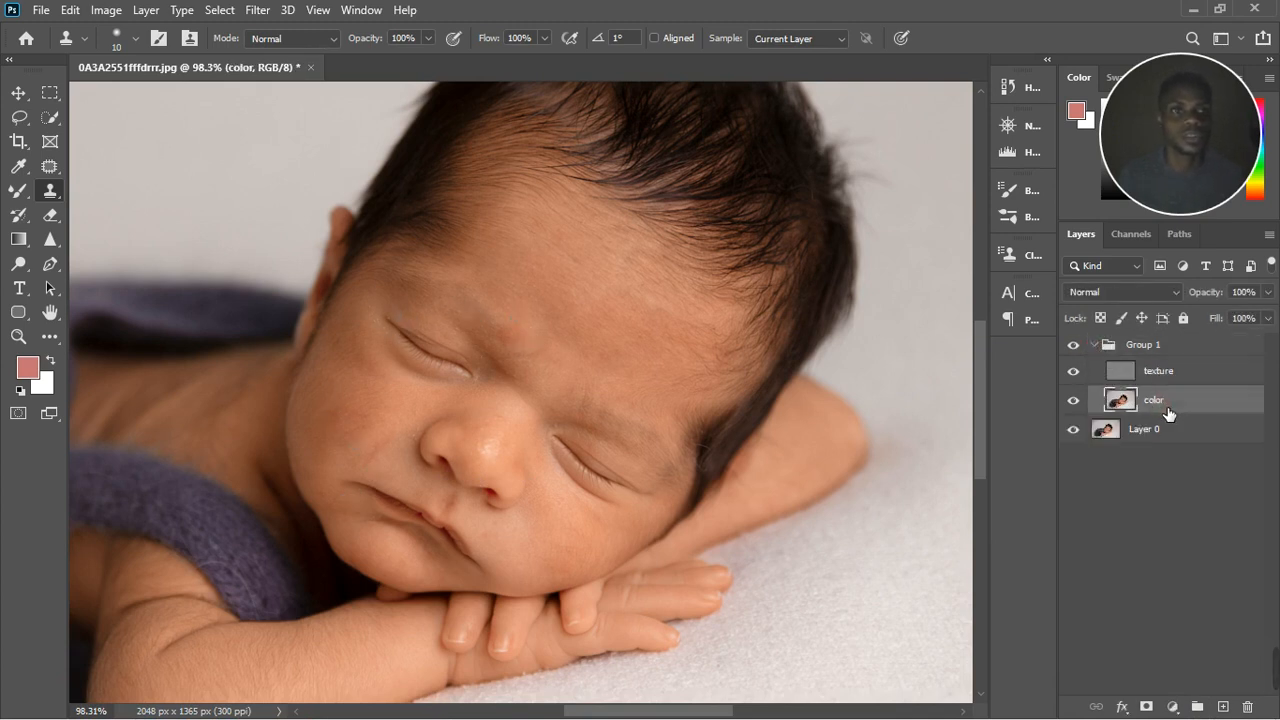
{"action": "left_click", "coordinate": [18, 191]}
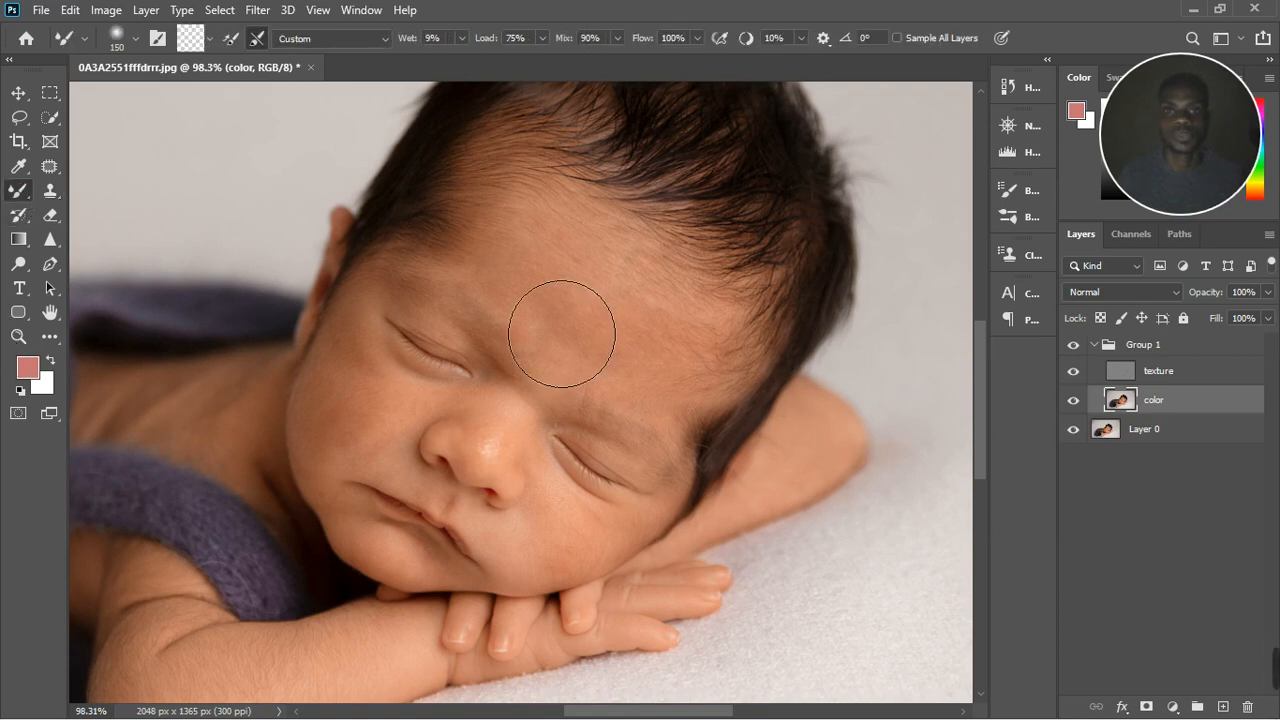
{"action": "key", "text": "bracketleft"}
{"action": "key", "text": "bracketleft"}
{"action": "key", "text": "bracketleft"}
{"action": "key", "text": "bracketleft"}
{"action": "key", "text": "bracketleft"}
{"action": "key", "text": "bracketleft"}
{"action": "key", "text": "bracketleft"}
{"action": "key", "text": "bracketleft"}
{"action": "key", "text": "bracketleft"}
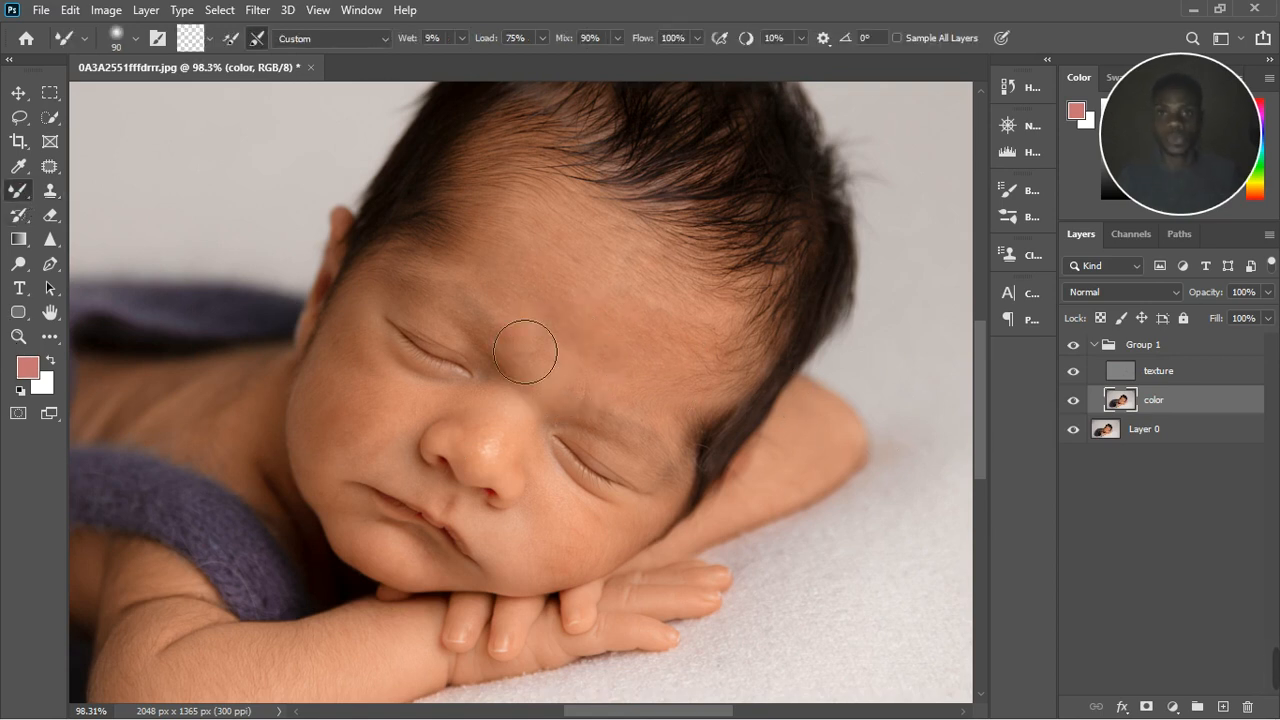
{"action": "scroll", "coordinate": [483, 318], "scroll_direction": "up", "scroll_amount": 4}
{"action": "scroll", "coordinate": [547, 383], "scroll_direction": "up", "scroll_amount": 2}
{"action": "key", "text": "bracketleft"}
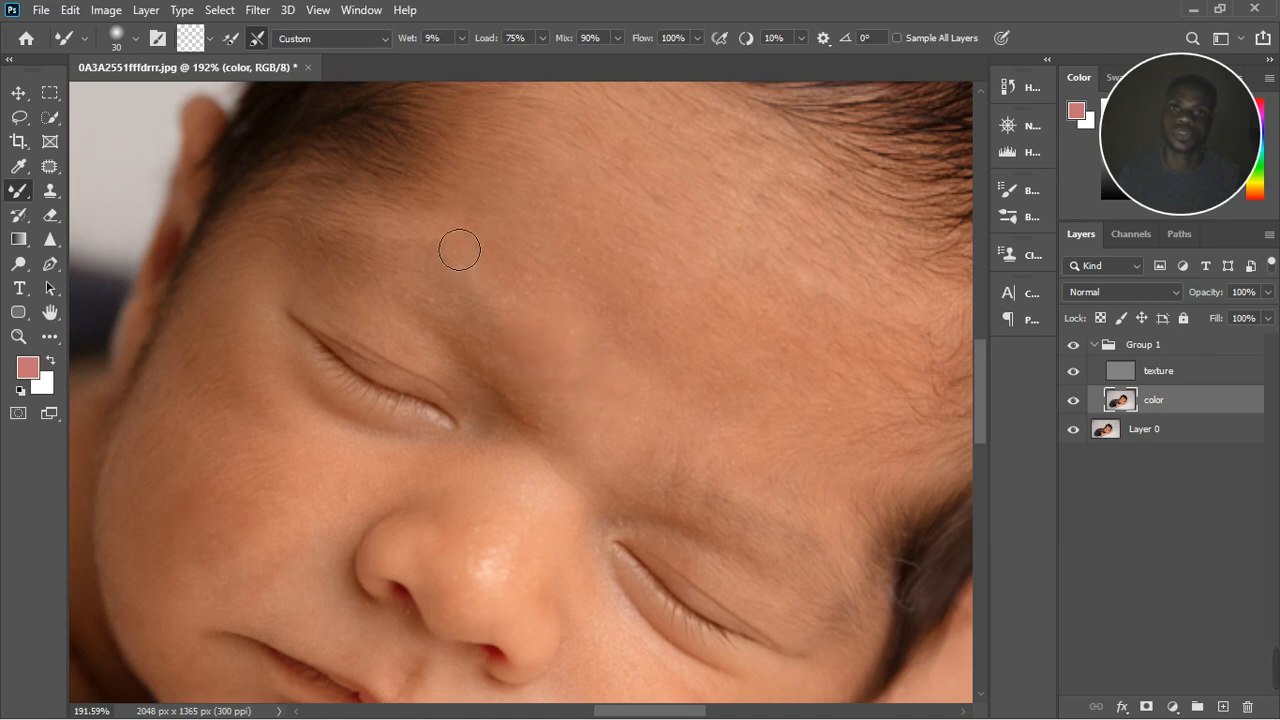
Step: Smooth the skin tone on the baby's cheek with the size 30 Mixer Brush and on the shoulder with size 80
{"action": "scroll", "coordinate": [274, 527], "scroll_direction": "down", "scroll_amount": 2}
{"action": "scroll", "coordinate": [206, 610], "scroll_direction": "up", "scroll_amount": 2}
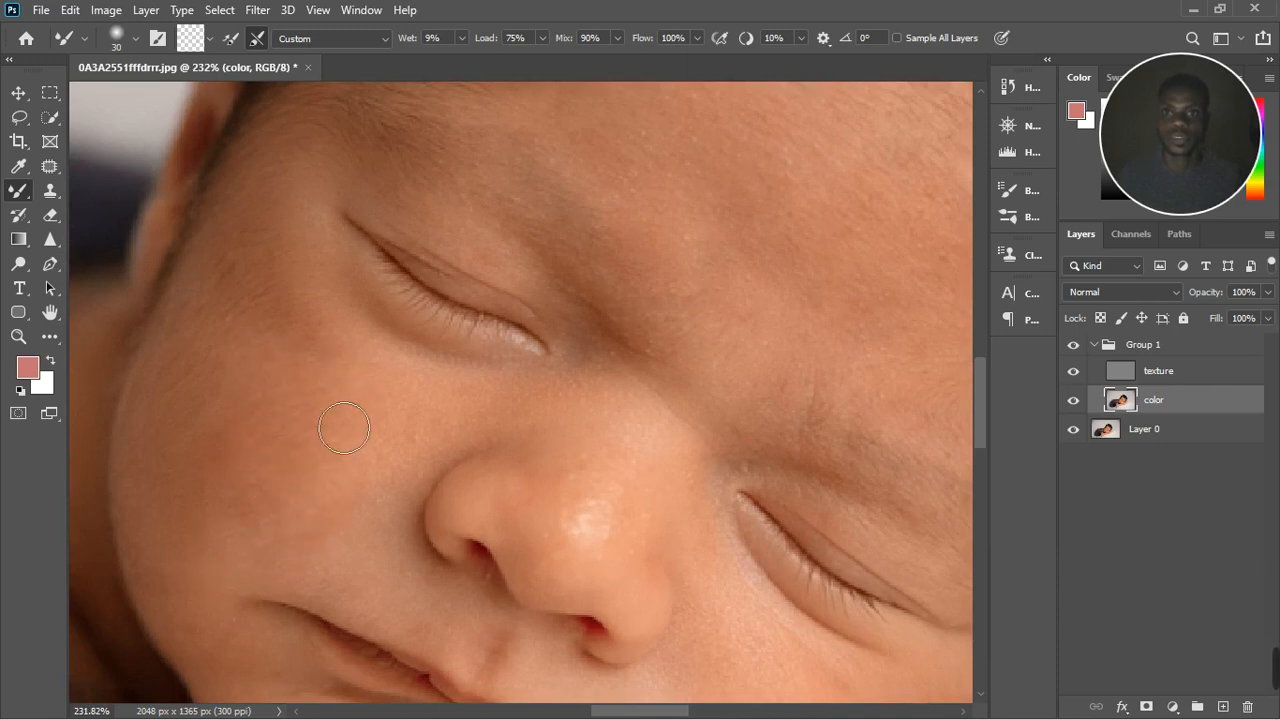
{"action": "left_click_drag", "start_coordinate": [323, 486], "coordinate": [366, 535]}
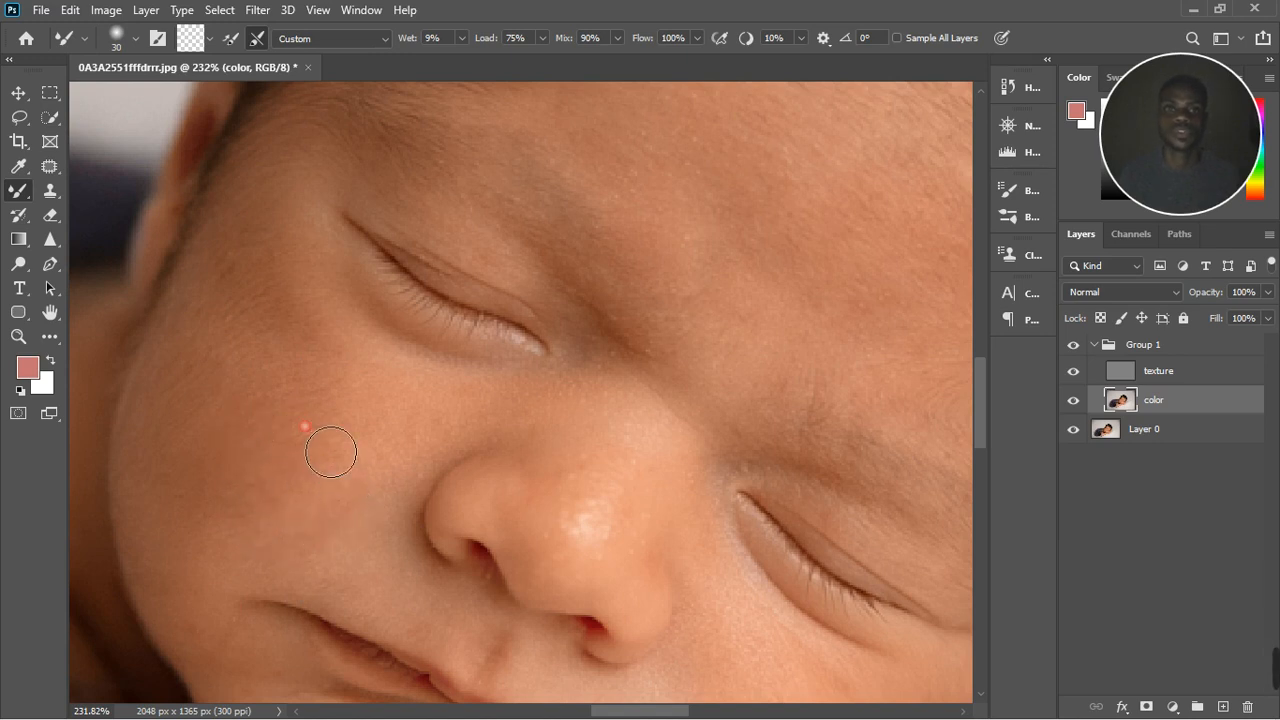
{"action": "scroll", "coordinate": [329, 446], "scroll_direction": "down", "scroll_amount": 5}
{"action": "scroll", "coordinate": [625, 340], "scroll_direction": "up", "scroll_amount": 3}
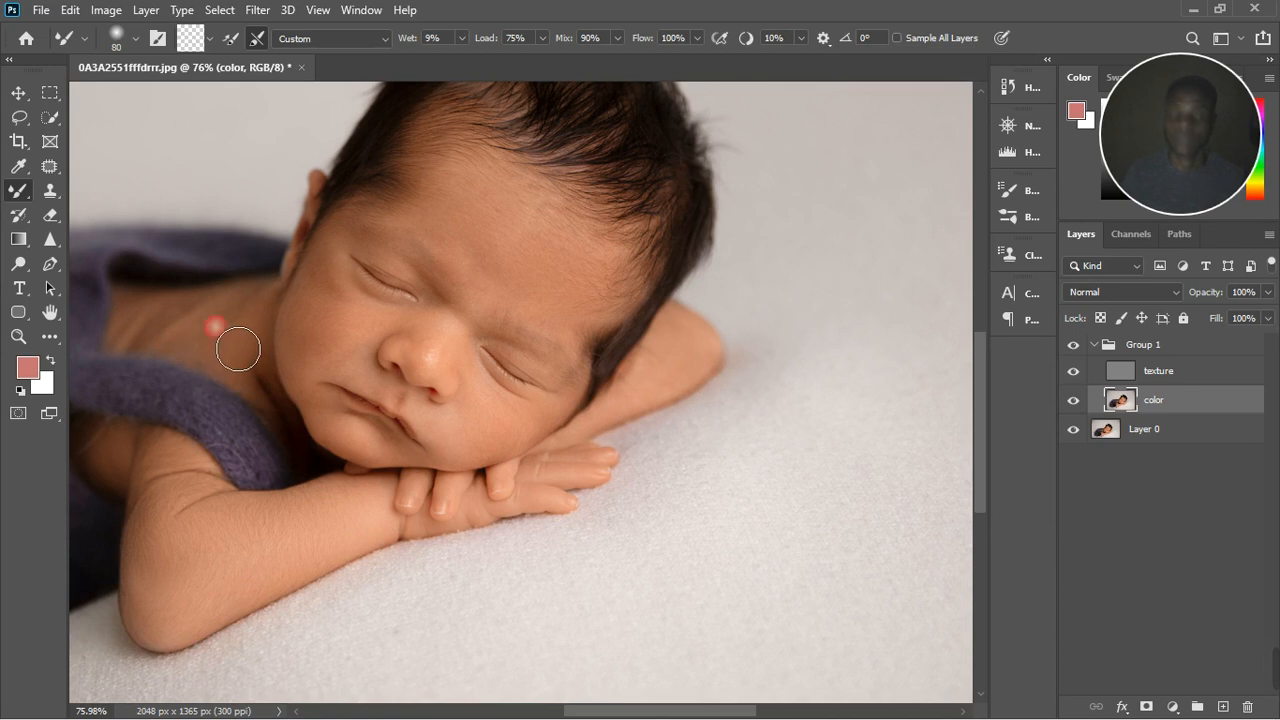
Step: Collapse the layer group and toggle its visibility to compare the whole photo before and after retouching, leaving the group visible
{"action": "key", "text": "ctrl+0"}
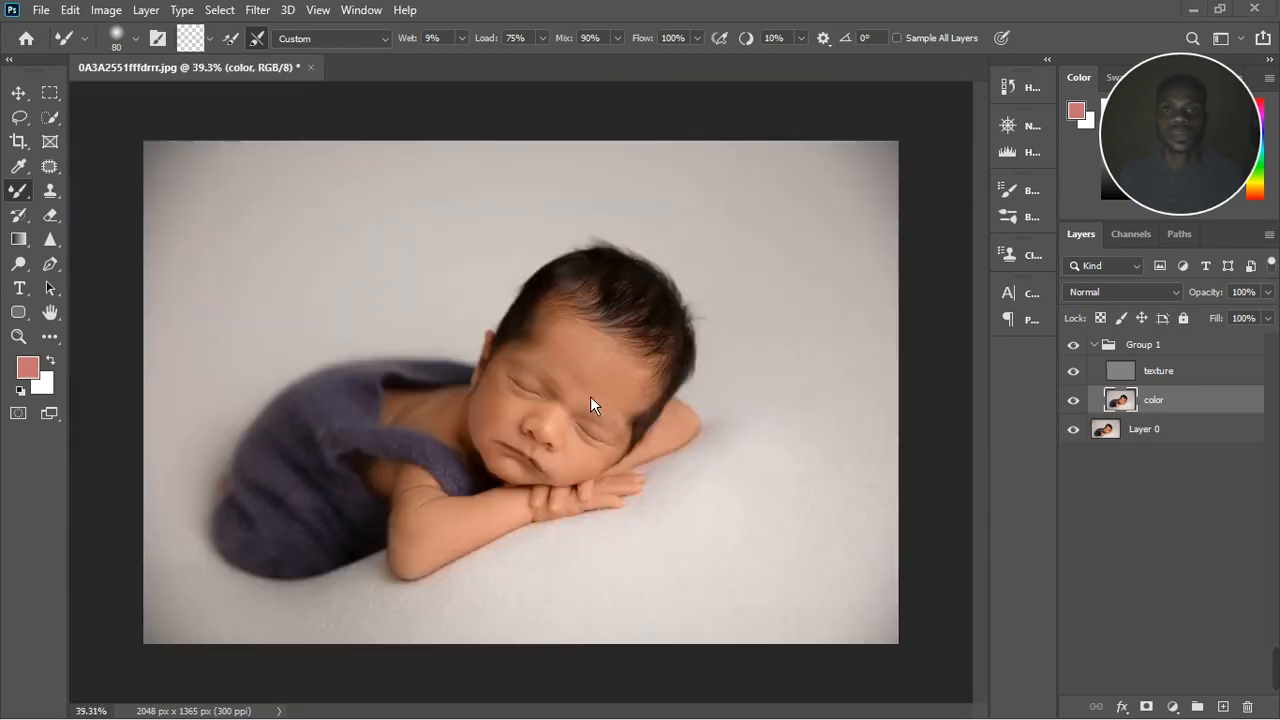
{"action": "left_click", "coordinate": [1101, 346]}
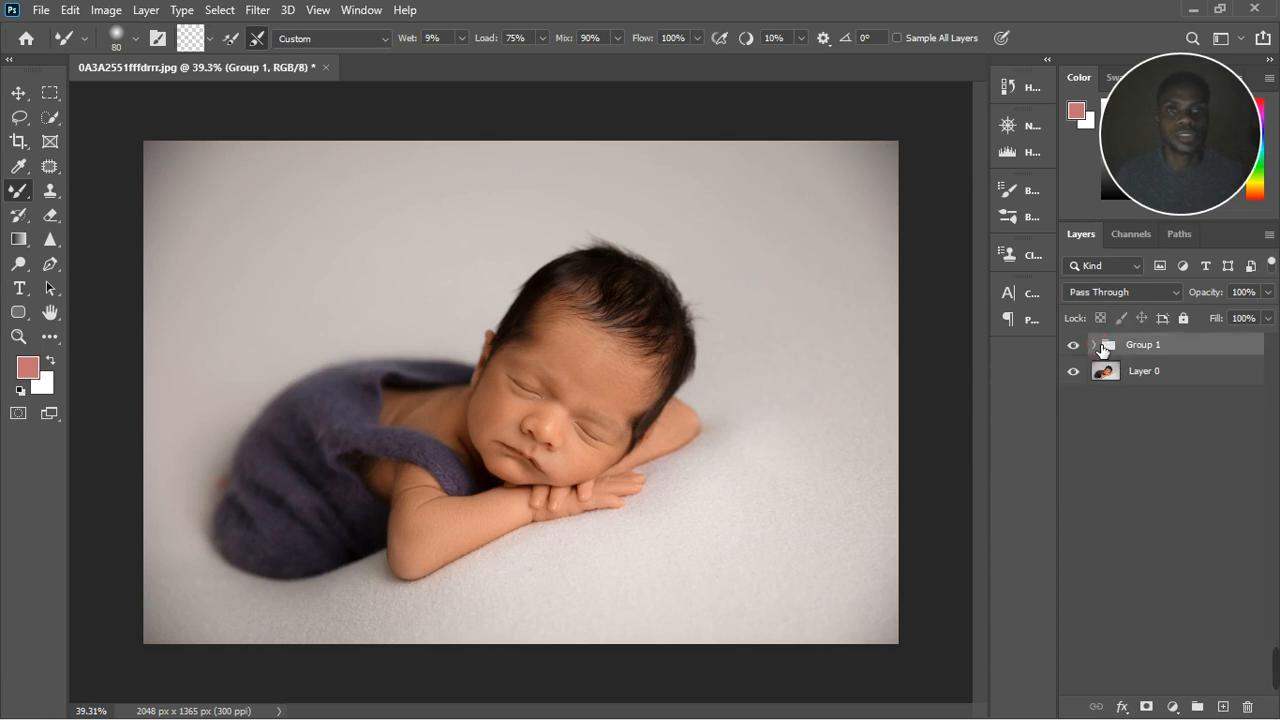
{"action": "left_click", "coordinate": [1077, 348]}
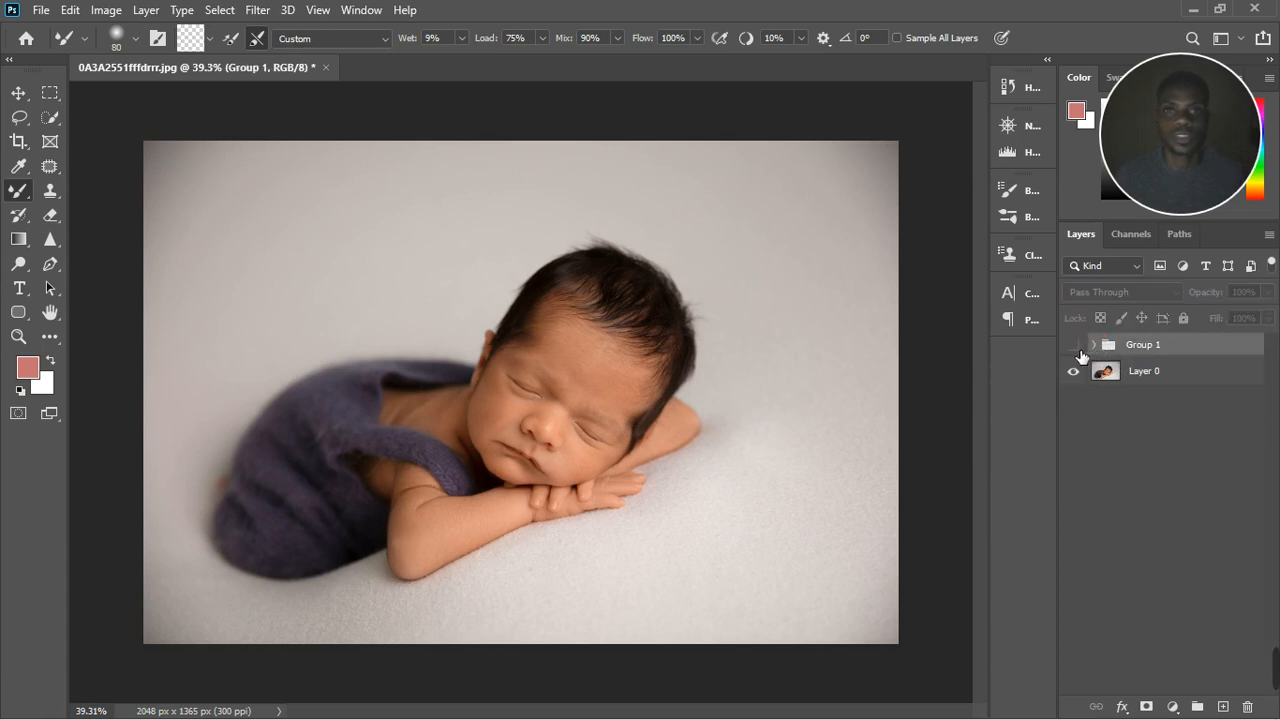
{"action": "left_click", "coordinate": [1077, 348]}
{"action": "left_click", "coordinate": [1077, 348]}
{"action": "left_click", "coordinate": [1077, 348]}
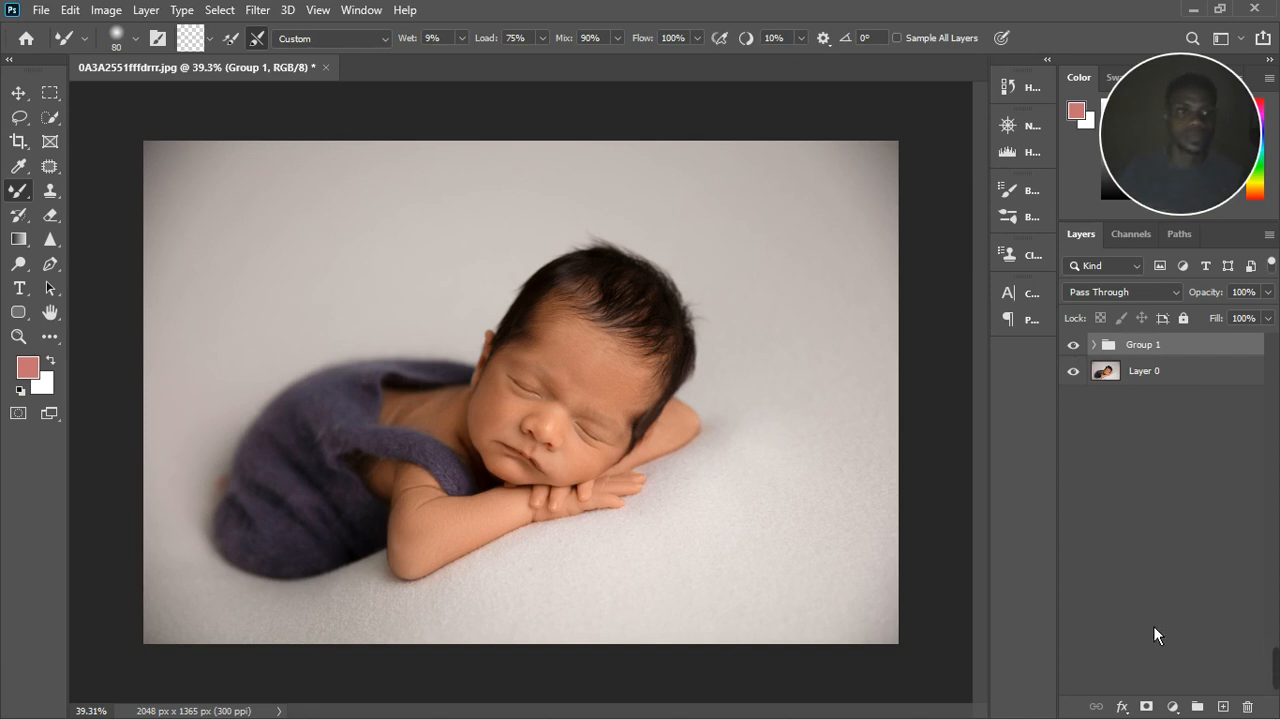
Step: Add an Exposure adjustment layer above the layer group and set its gamma correction to 0.92
{"action": "left_click", "coordinate": [1172, 706]}
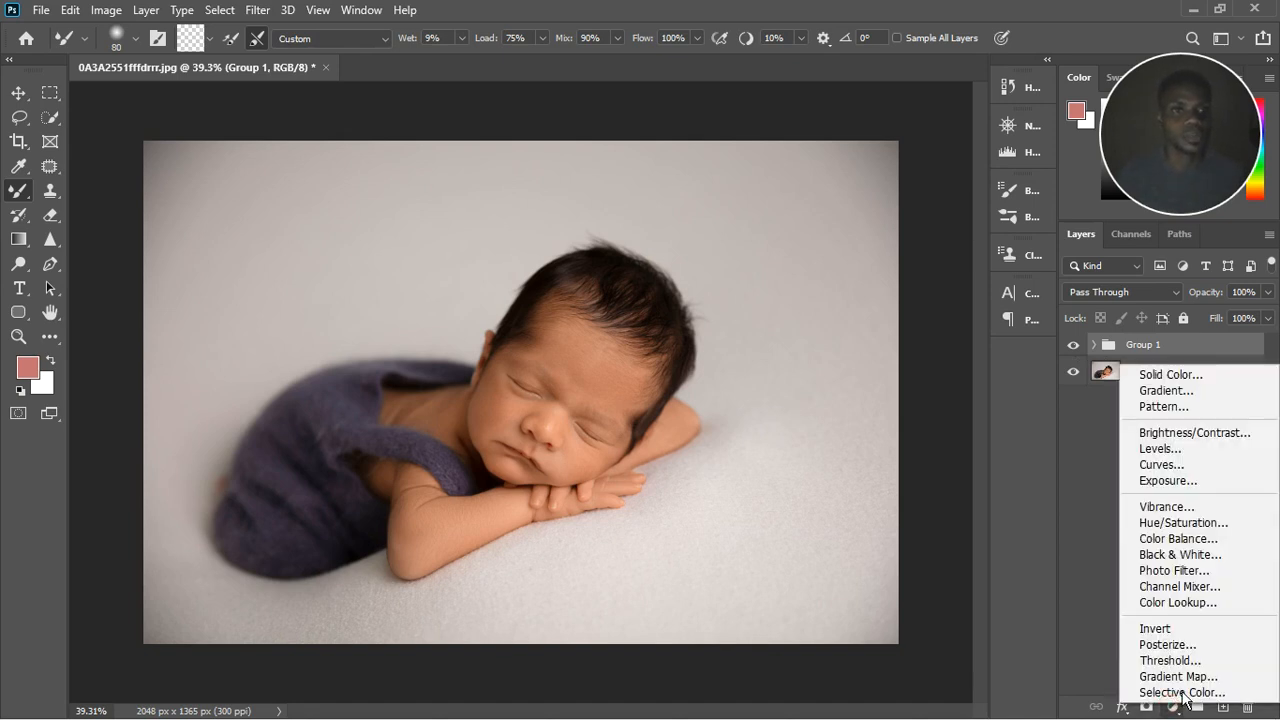
{"action": "left_click", "coordinate": [1195, 485]}
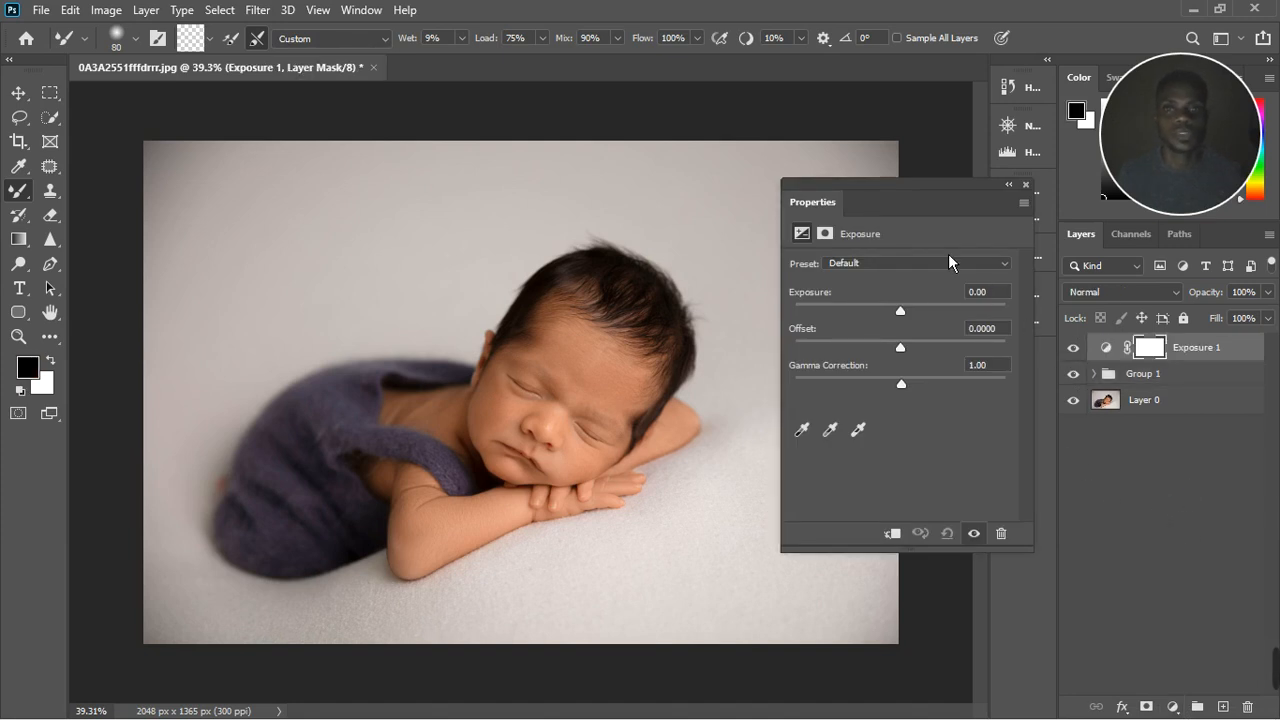
{"action": "left_click_drag", "start_coordinate": [956, 199], "coordinate": [908, 197]}
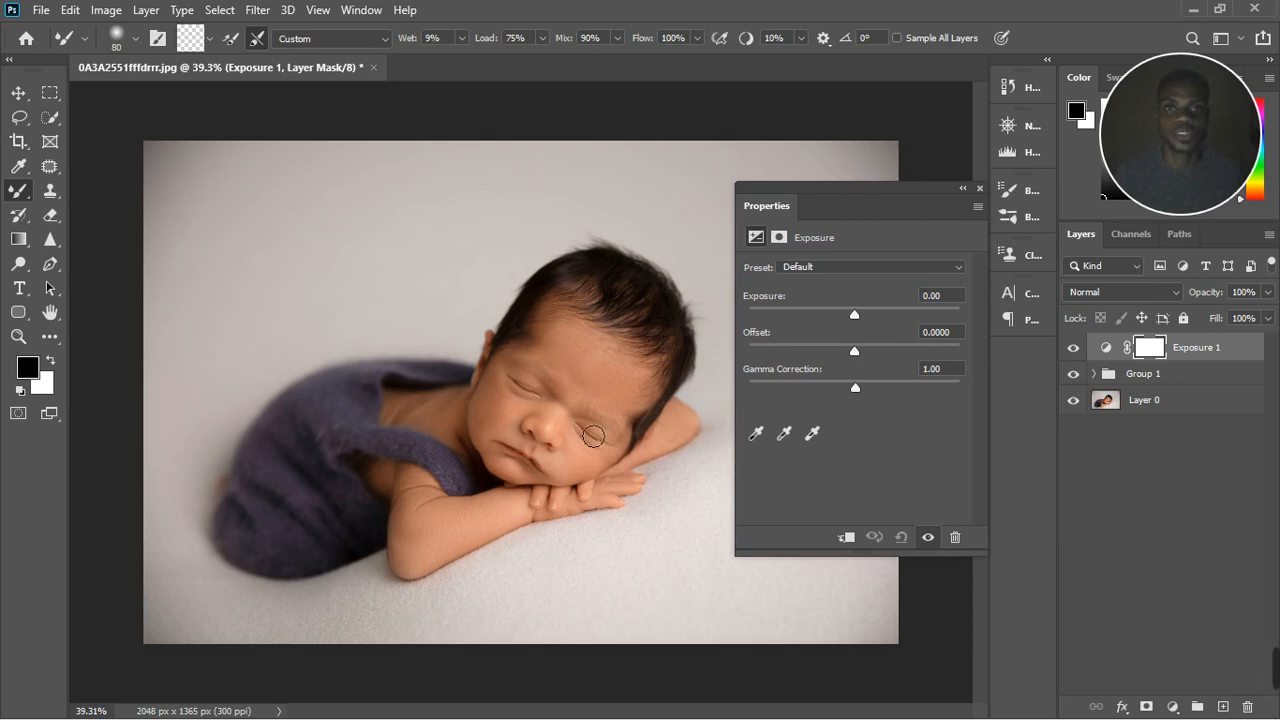
{"action": "scroll", "coordinate": [331, 434], "scroll_direction": "up", "scroll_amount": 2}
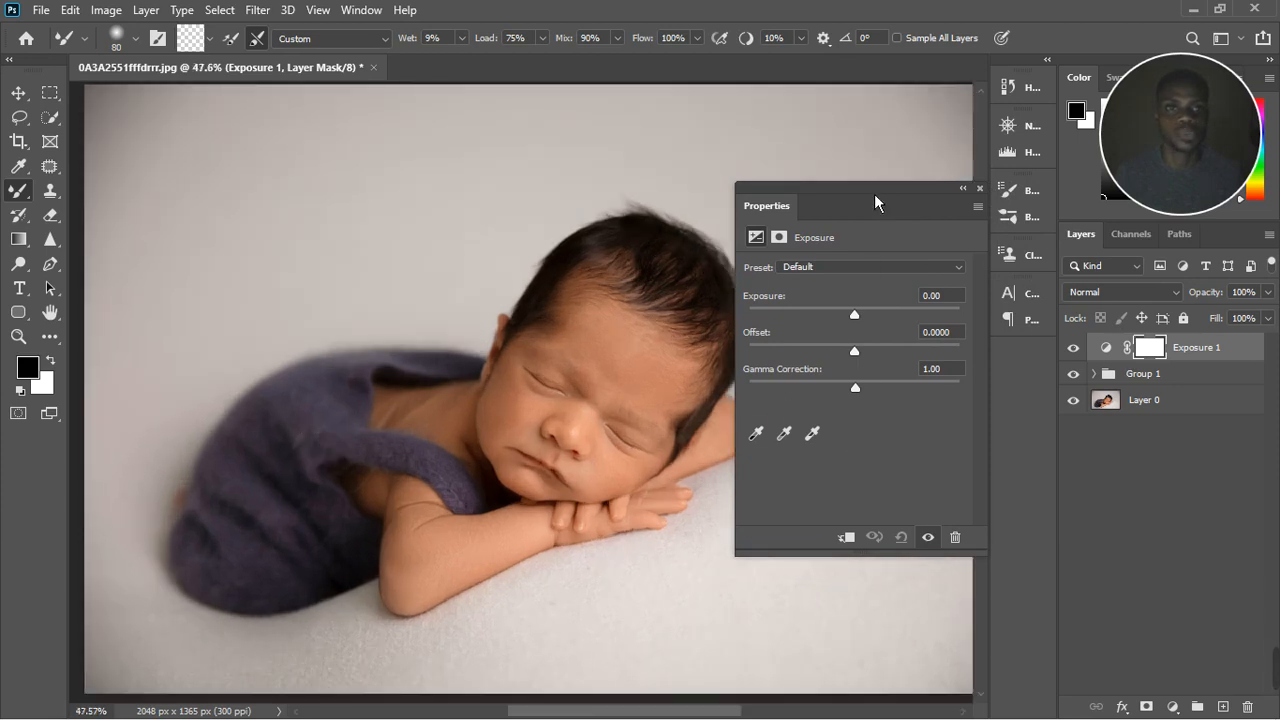
{"action": "left_click_drag", "start_coordinate": [875, 195], "coordinate": [958, 187]}
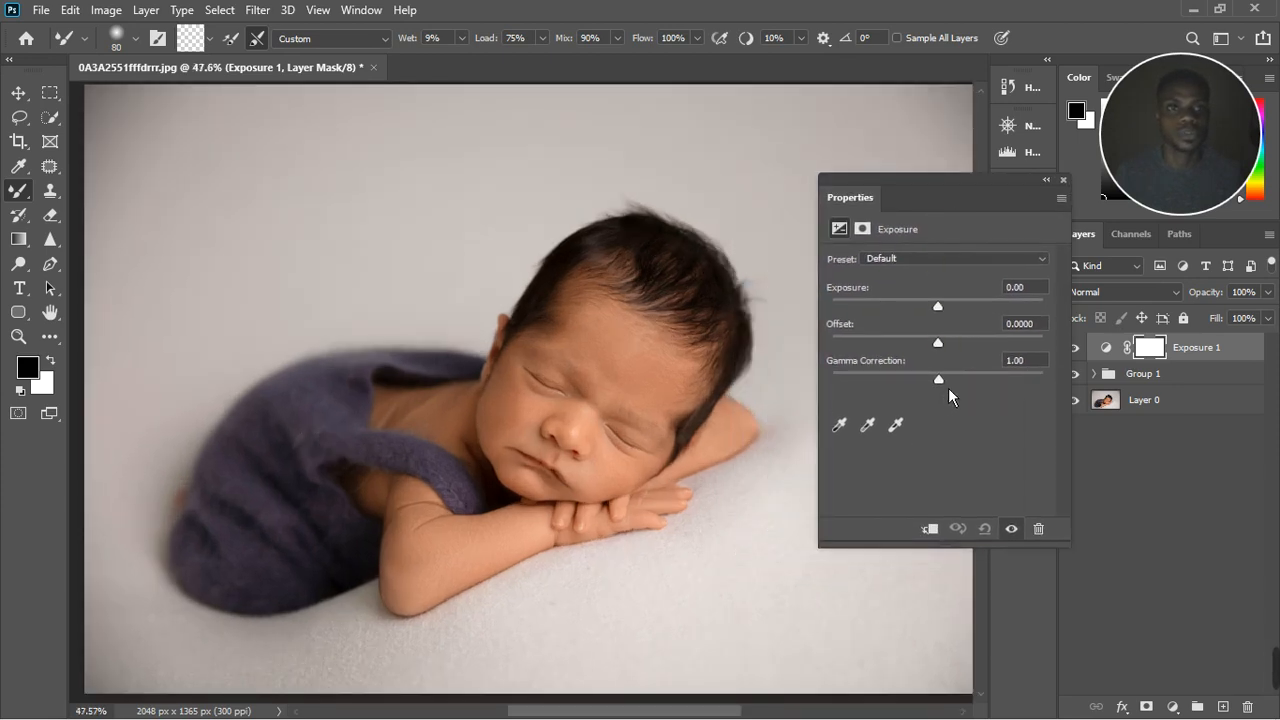
{"action": "left_click_drag", "start_coordinate": [948, 388], "coordinate": [953, 384]}
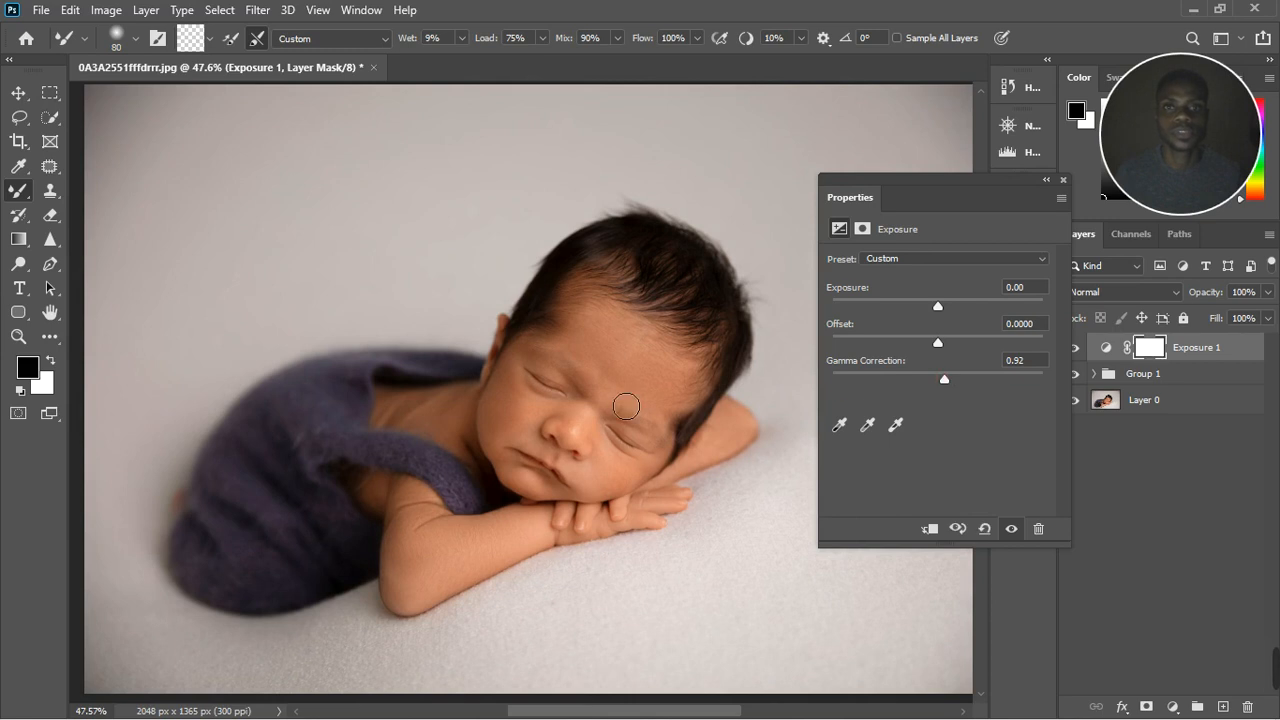
{"action": "scroll", "coordinate": [661, 395], "scroll_direction": "down", "scroll_amount": 3}
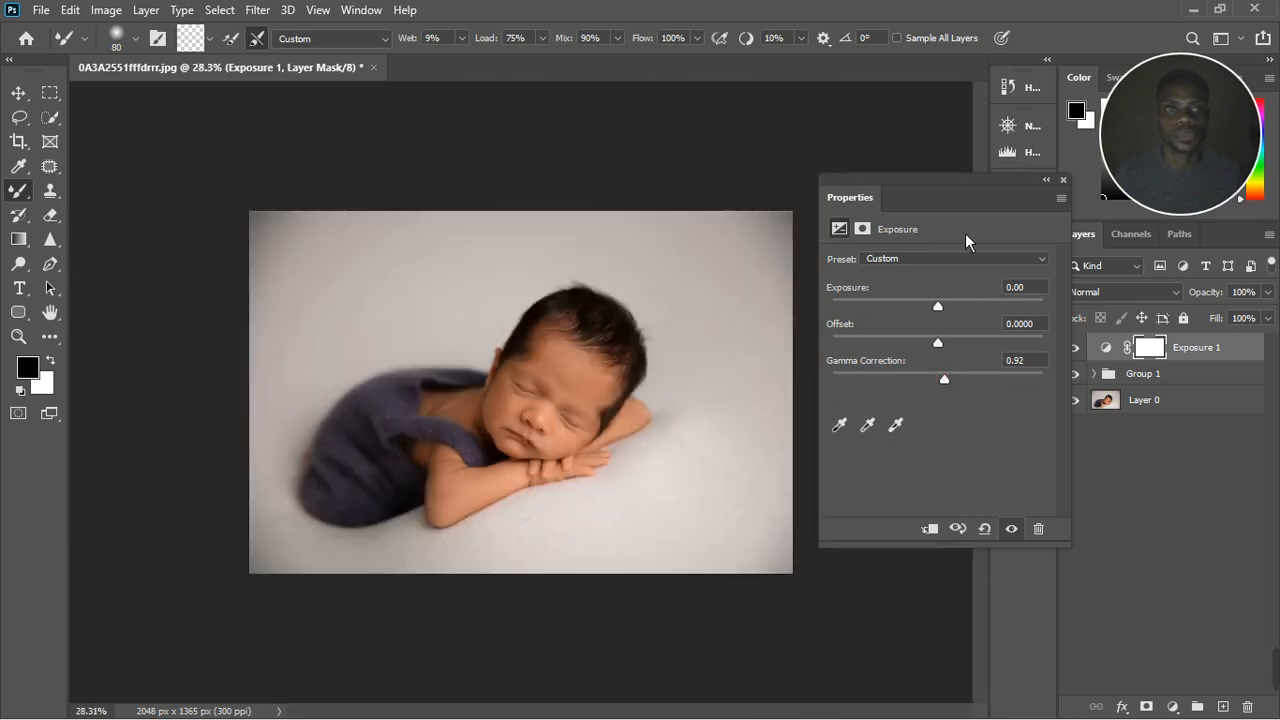
{"action": "left_click", "coordinate": [1063, 181]}
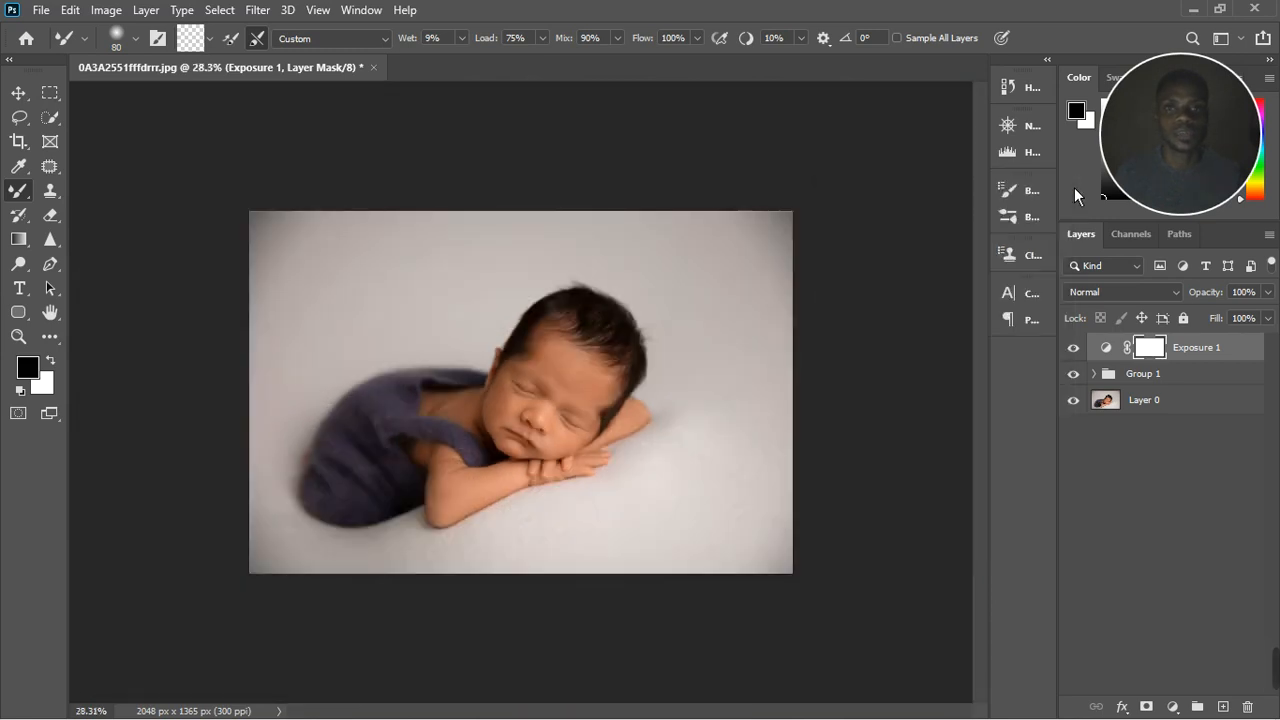
Step: Compare the photo with and without the Exposure adjustment, leaving it visible, and examine the final retouch at different magnifications
{"action": "left_click", "coordinate": [1077, 349]}
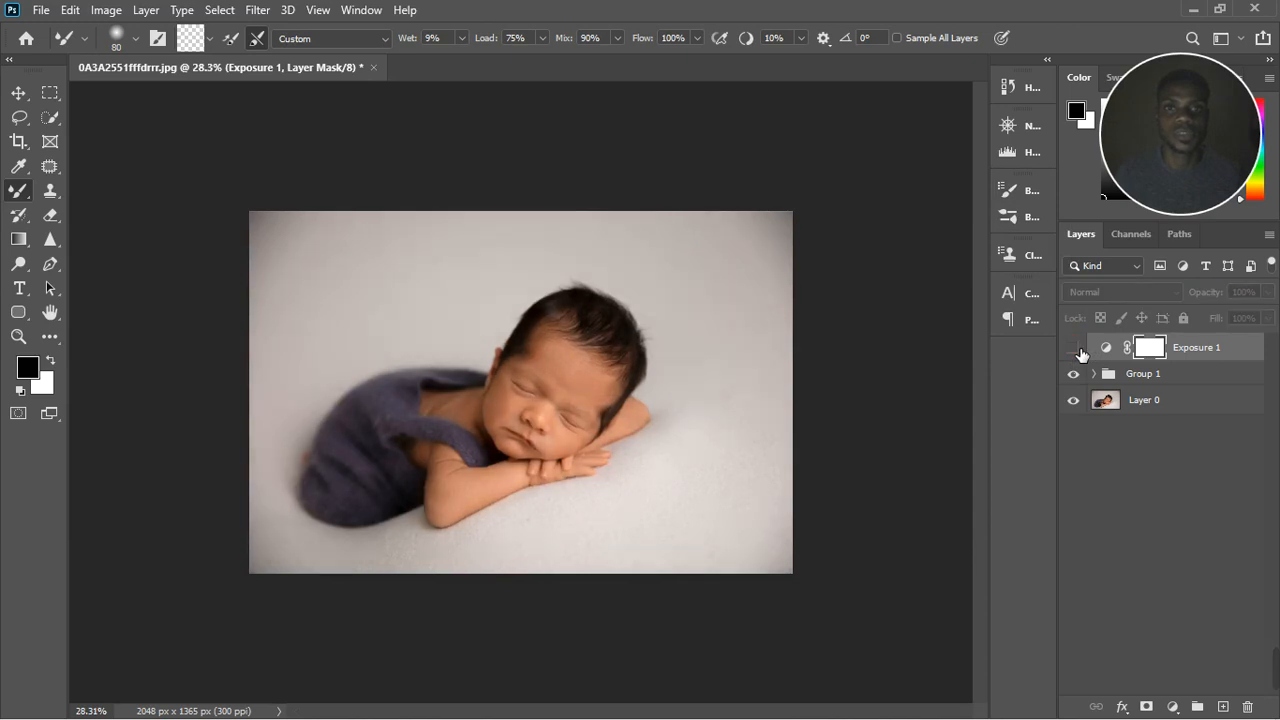
{"action": "left_click", "coordinate": [1075, 349]}
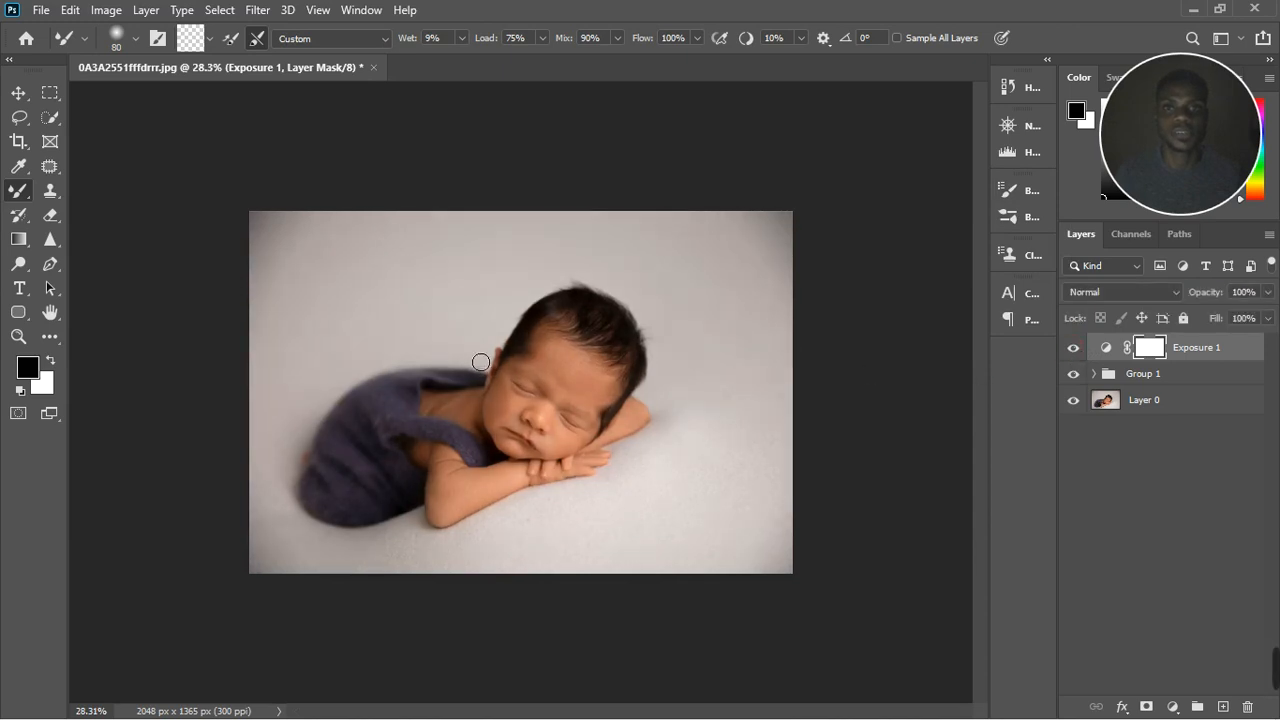
{"action": "scroll", "coordinate": [481, 361], "scroll_direction": "up", "scroll_amount": 3}
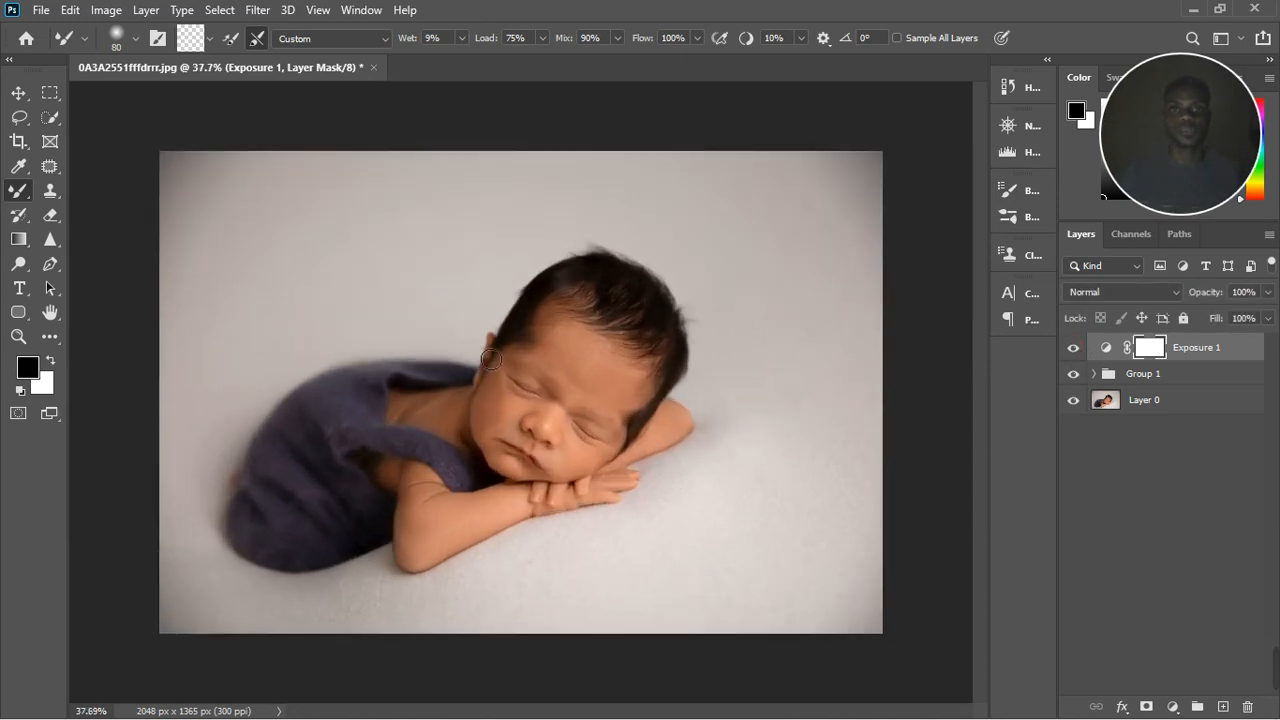
{"action": "scroll", "coordinate": [492, 359], "scroll_direction": "up", "scroll_amount": 1}
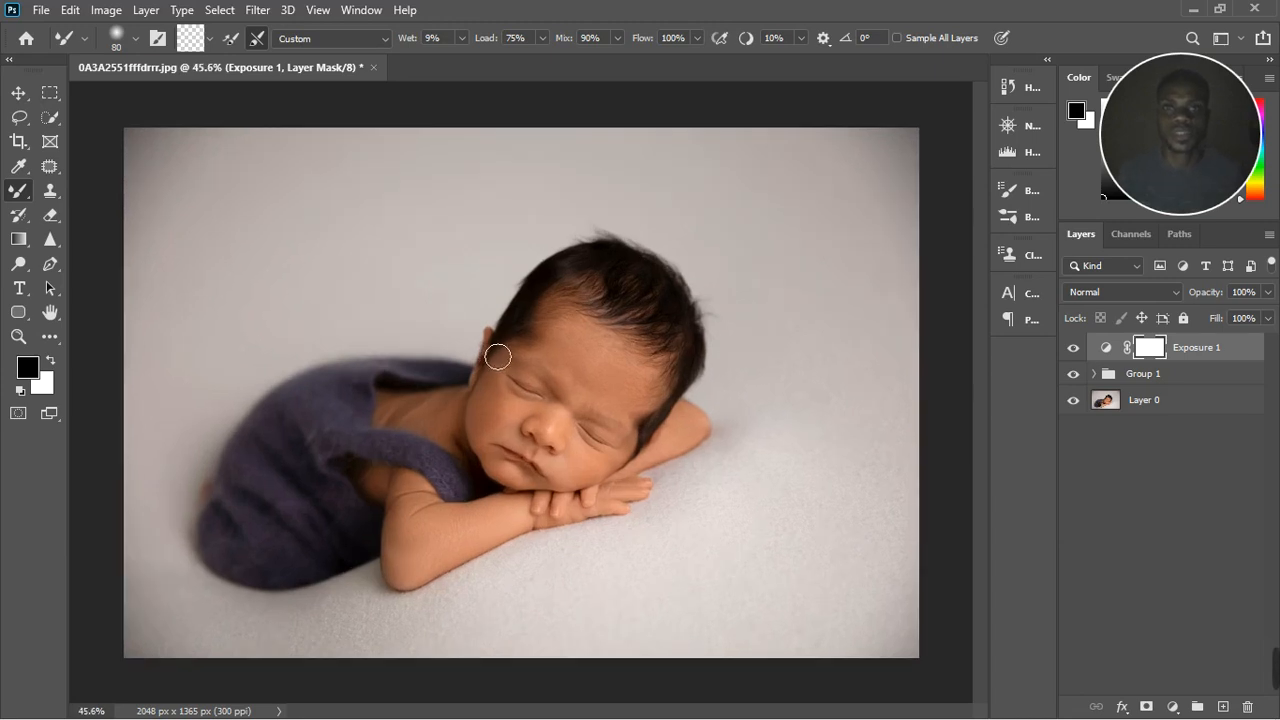
{"action": "scroll", "coordinate": [497, 354], "scroll_direction": "up", "scroll_amount": 1}
{"action": "scroll", "coordinate": [497, 354], "scroll_direction": "down", "scroll_amount": 1}
{"action": "scroll", "coordinate": [527, 397], "scroll_direction": "down", "scroll_amount": 1}
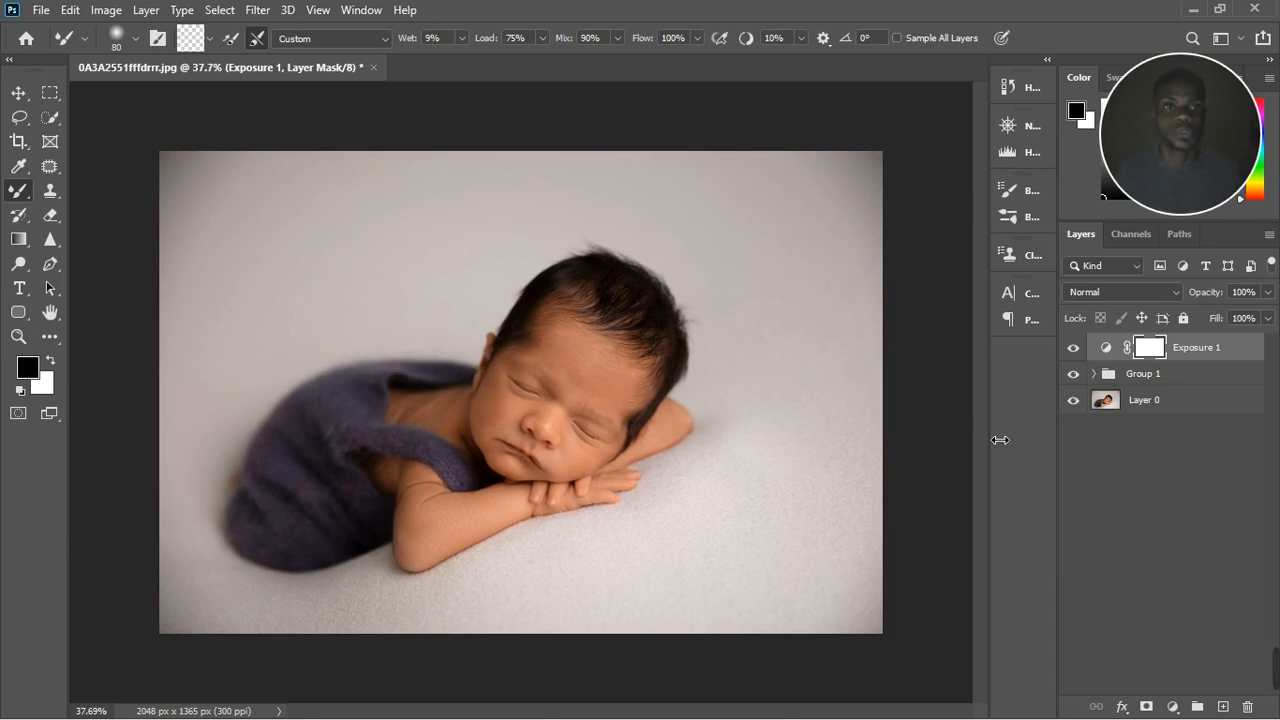
{"action": "scroll", "coordinate": [600, 418], "scroll_direction": "up", "scroll_amount": 2}
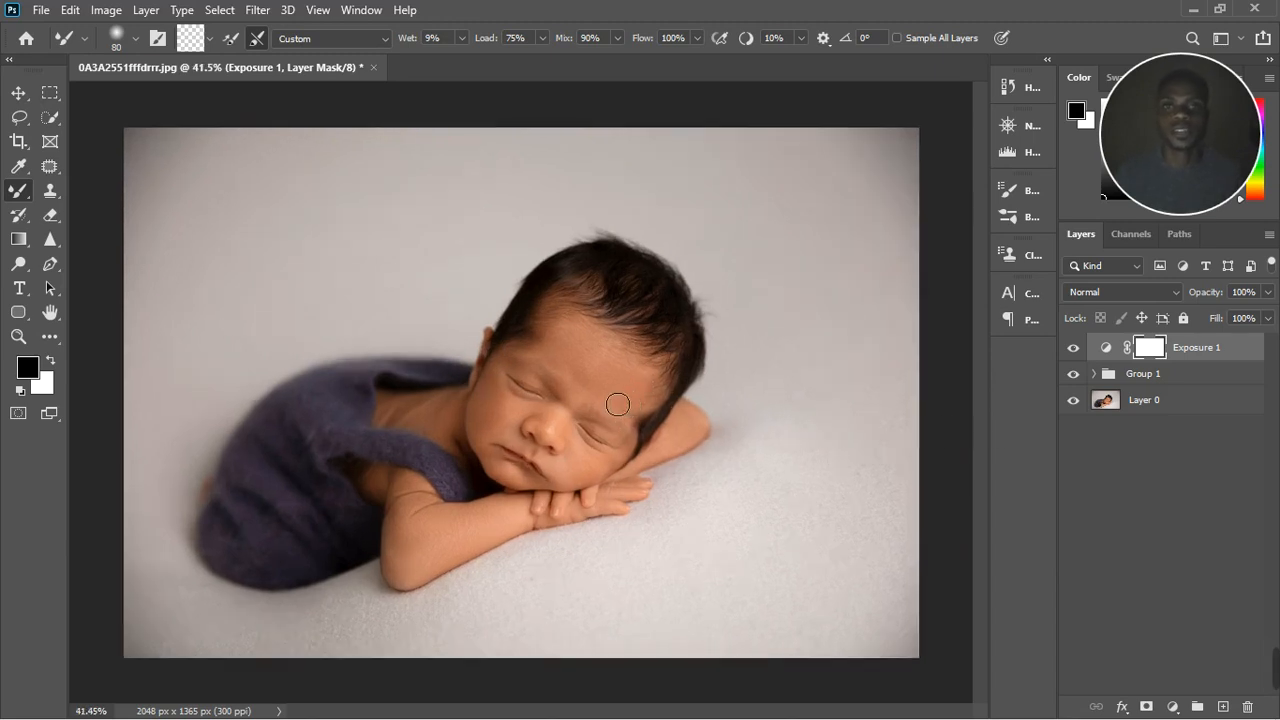
{"action": "scroll", "coordinate": [616, 403], "scroll_direction": "down", "scroll_amount": 2}
{"action": "scroll", "coordinate": [616, 403], "scroll_direction": "down", "scroll_amount": 1}
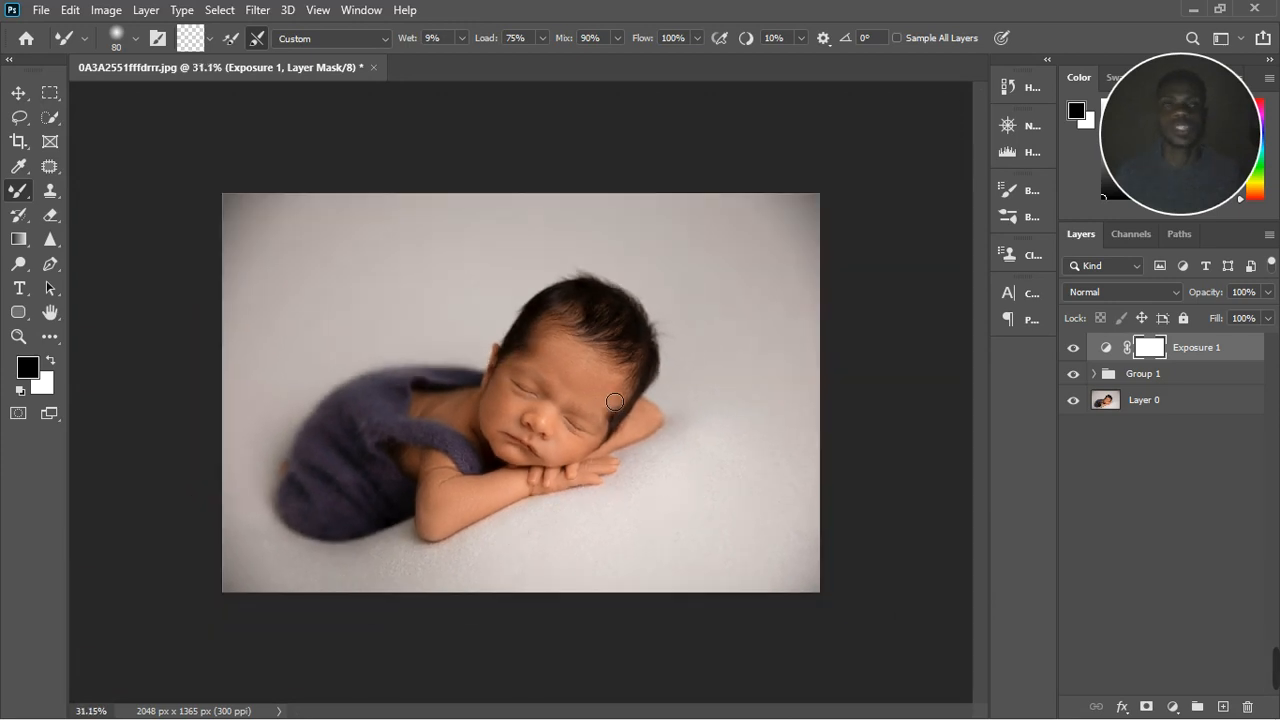